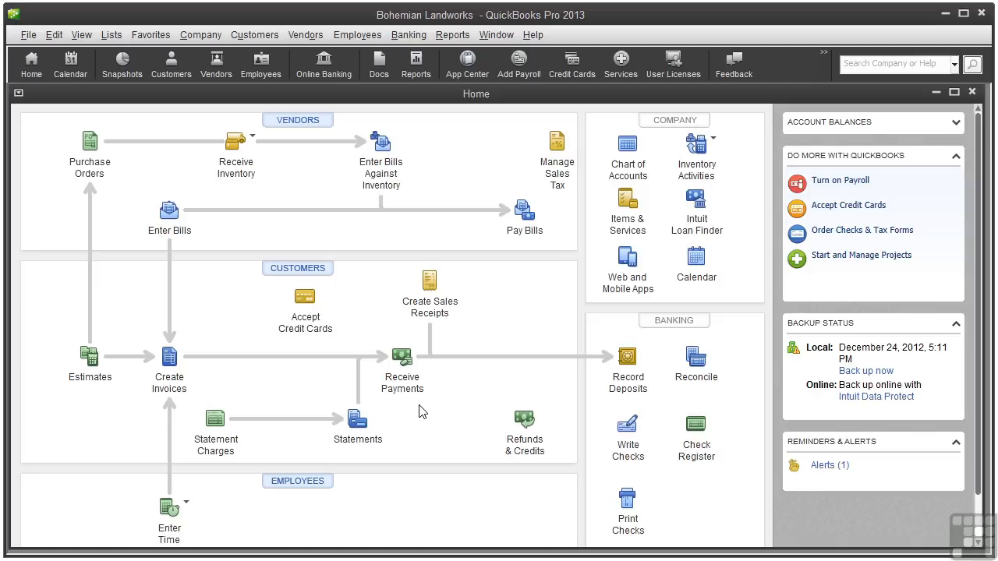
# Start a new customer record from the Customer Center and enter the customer's name, last name first, as the record's customer name
pyautogui.click(296, 270)
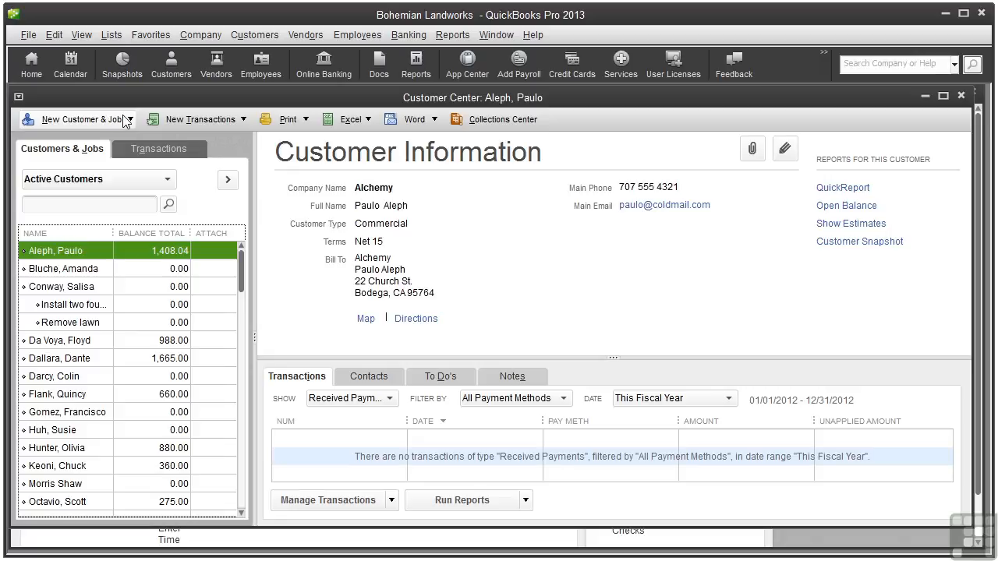
pyautogui.click(130, 119)
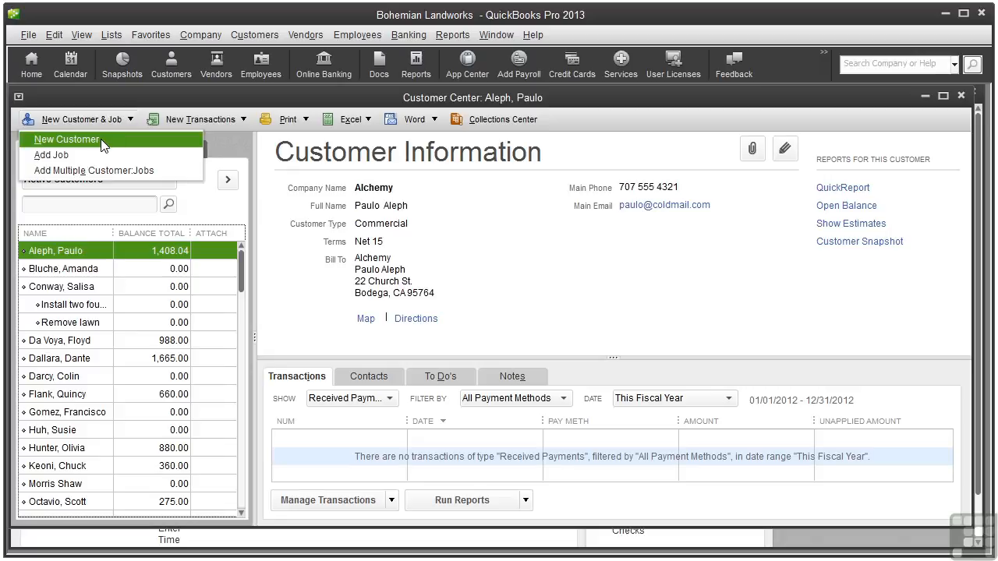
pyautogui.click(67, 140)
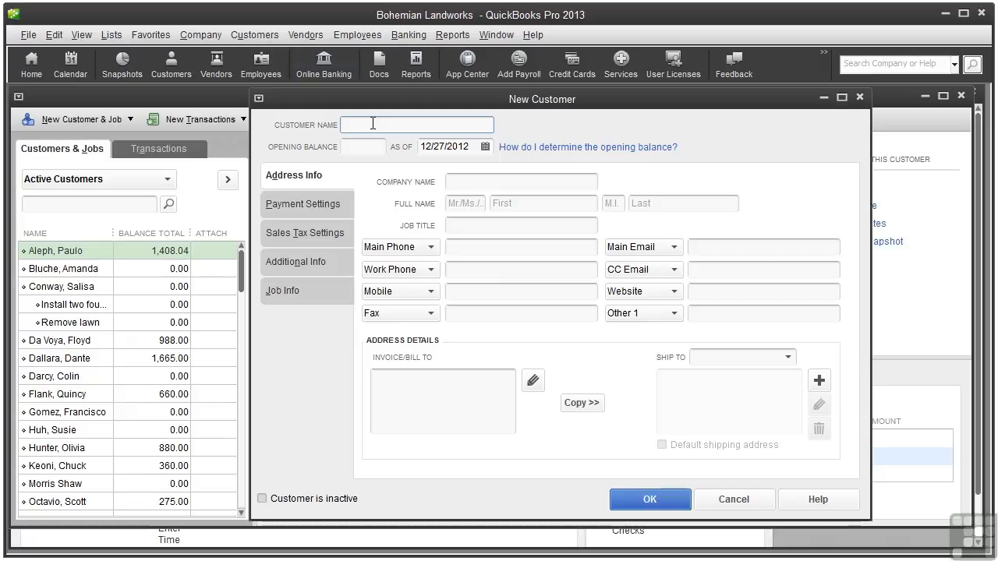
pyautogui.write('Jones, Rick')
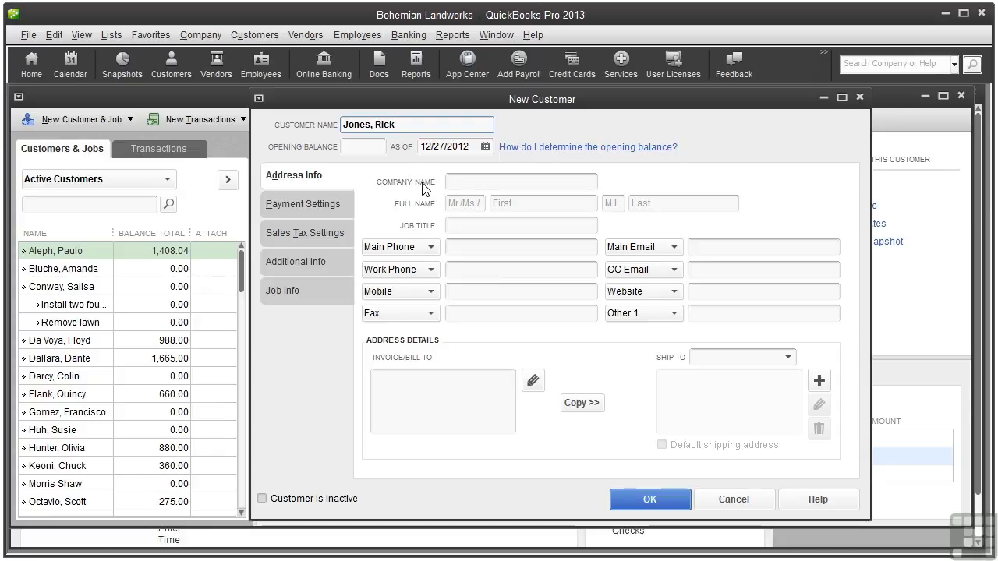
# Fill in the new customer's full name with first name, middle initial and last name
pyautogui.click(505, 203)
pyautogui.write('Rick')
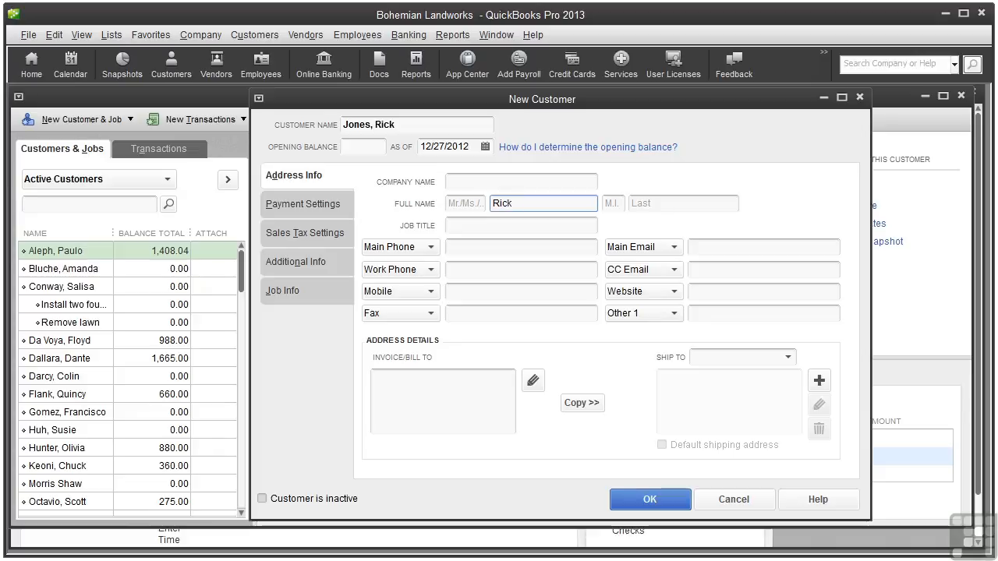
pyautogui.press('Tab')
pyautogui.write('L.')
pyautogui.press('Tab')
pyautogui.write('Jones')
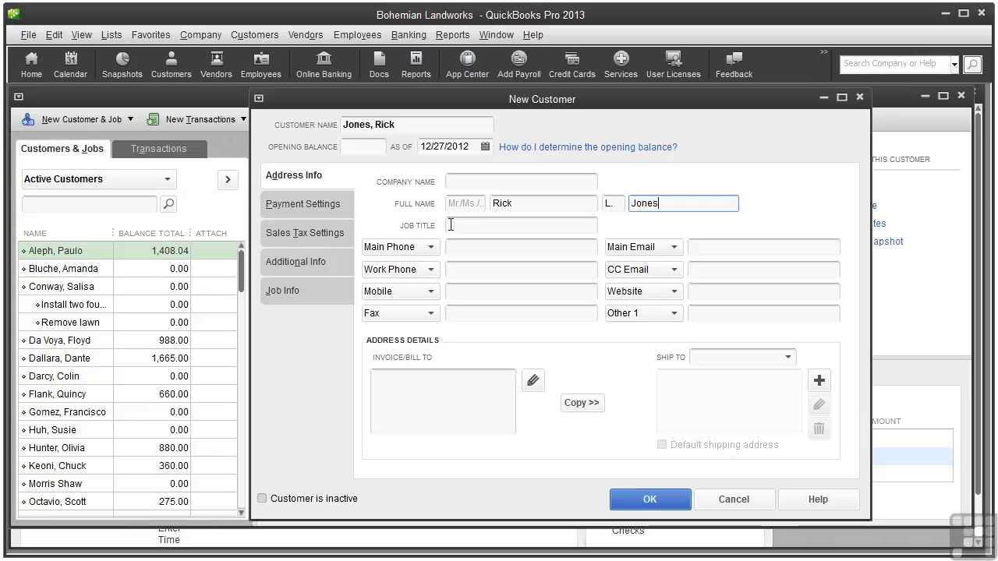
# Enter the customer's main phone number
pyautogui.click(462, 248)
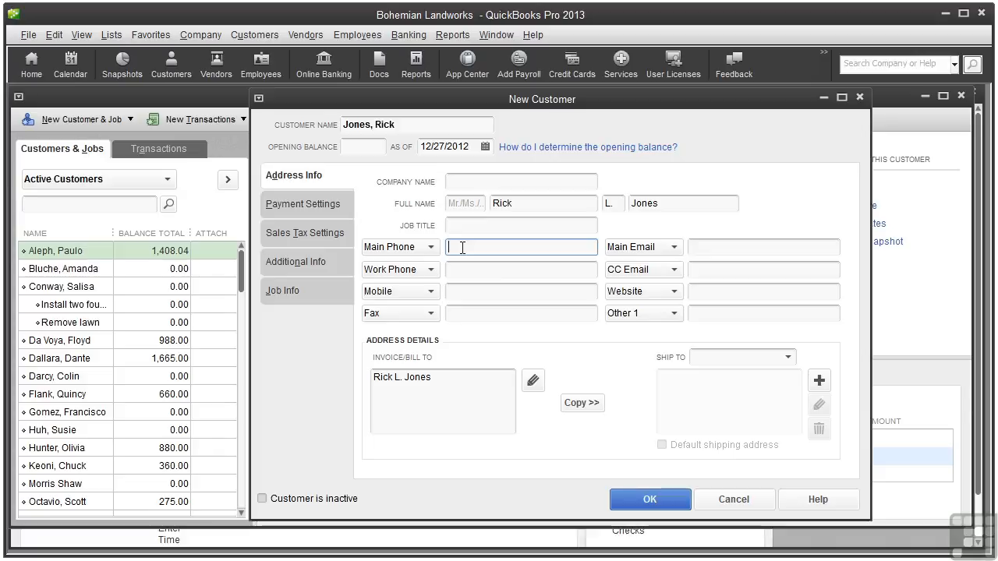
pyautogui.write('707 5')
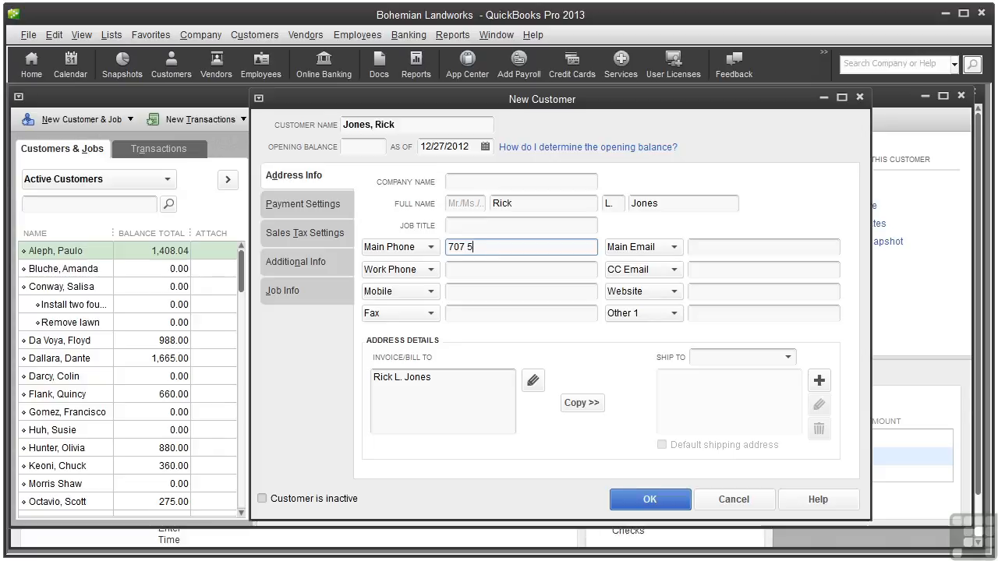
pyautogui.write('55 8765')
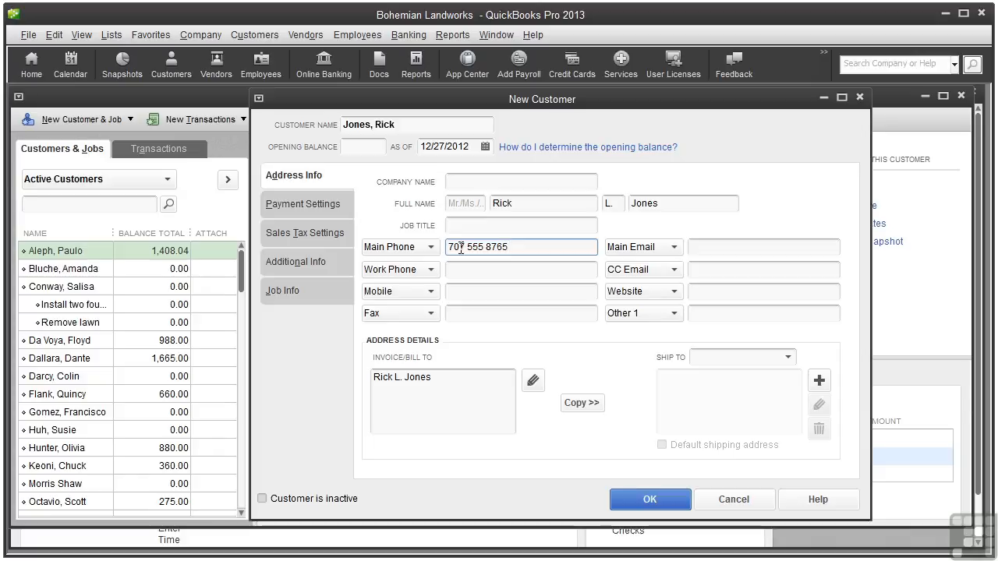
# Enter the customer's billing address under their name and copy it as the default shipping address named Ship To 1
pyautogui.click(435, 378)
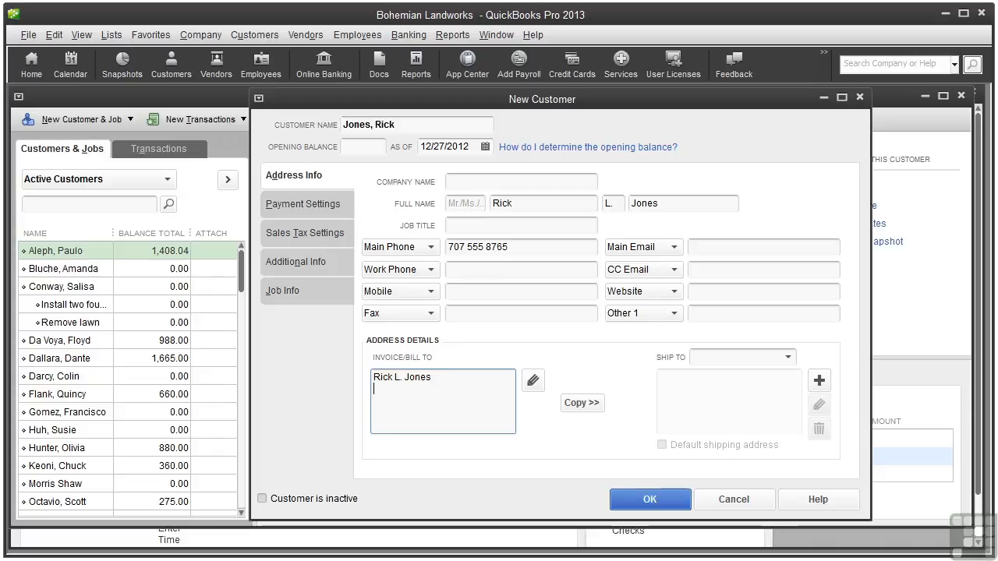
pyautogui.write('2 Main St.')
pyautogui.press('Return')
pyautogui.write('Sparkl')
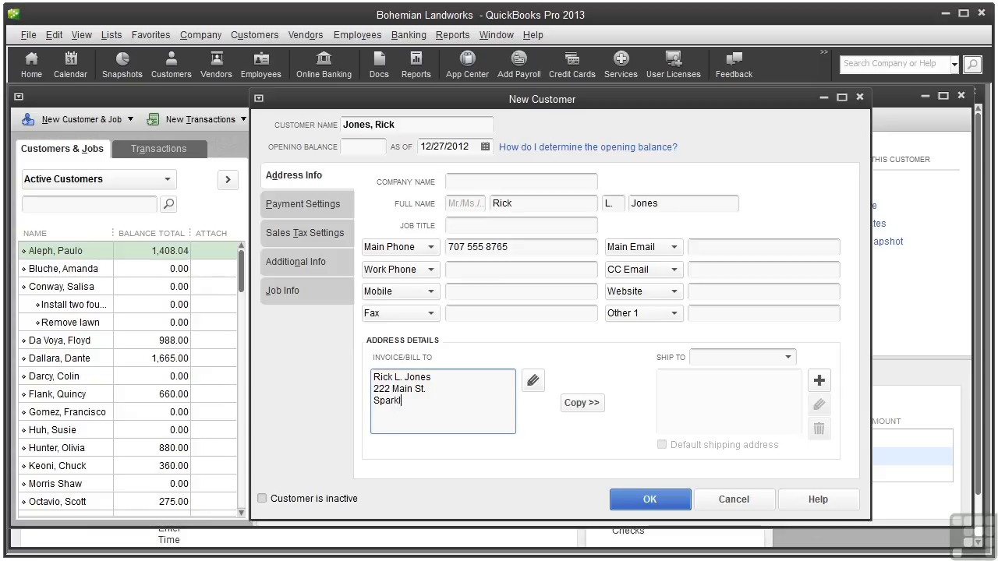
pyautogui.write('es, CA 90087')
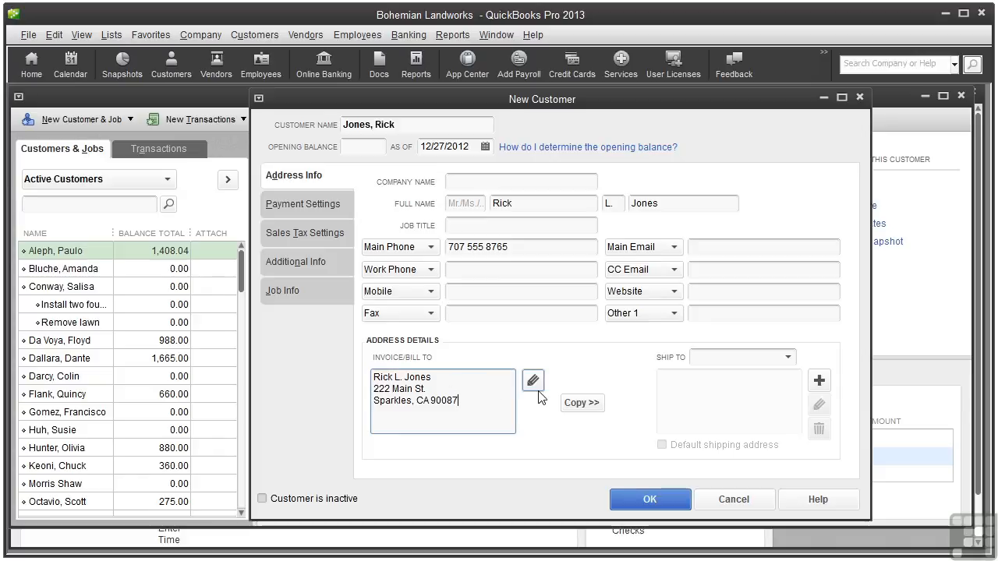
pyautogui.click(581, 402)
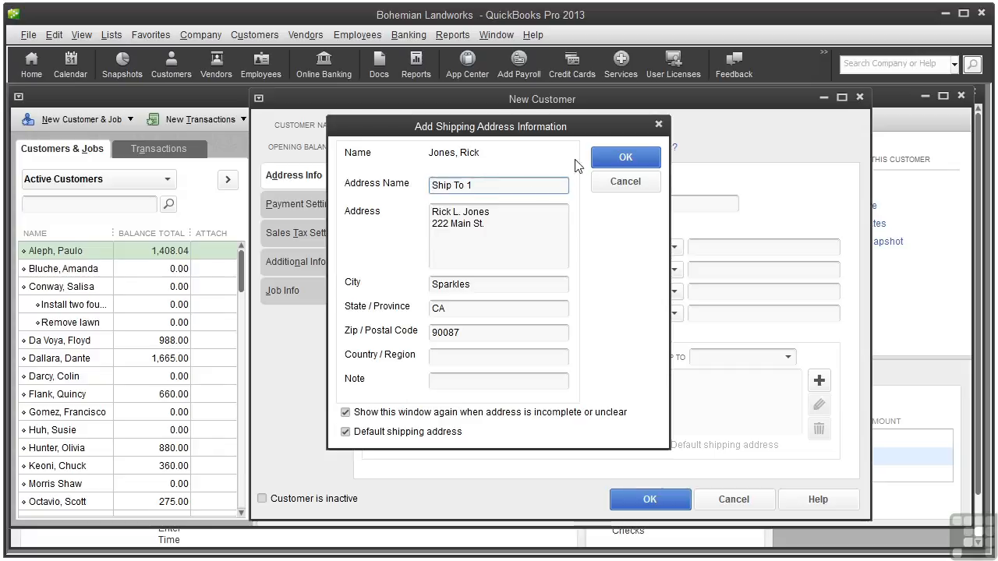
pyautogui.click(626, 159)
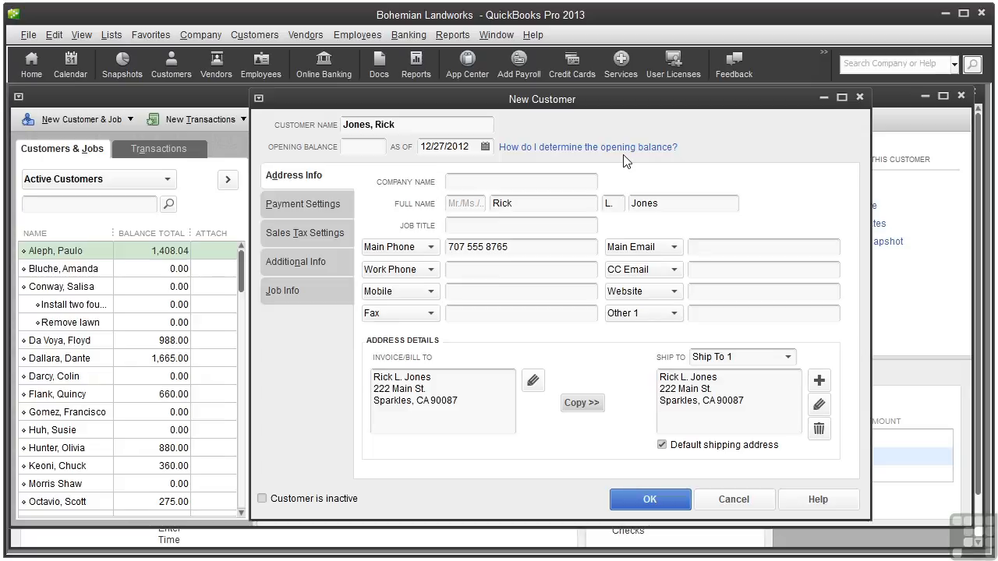
# Add a second shipping address for the customer and name it as the customer's PO box
pyautogui.click(820, 381)
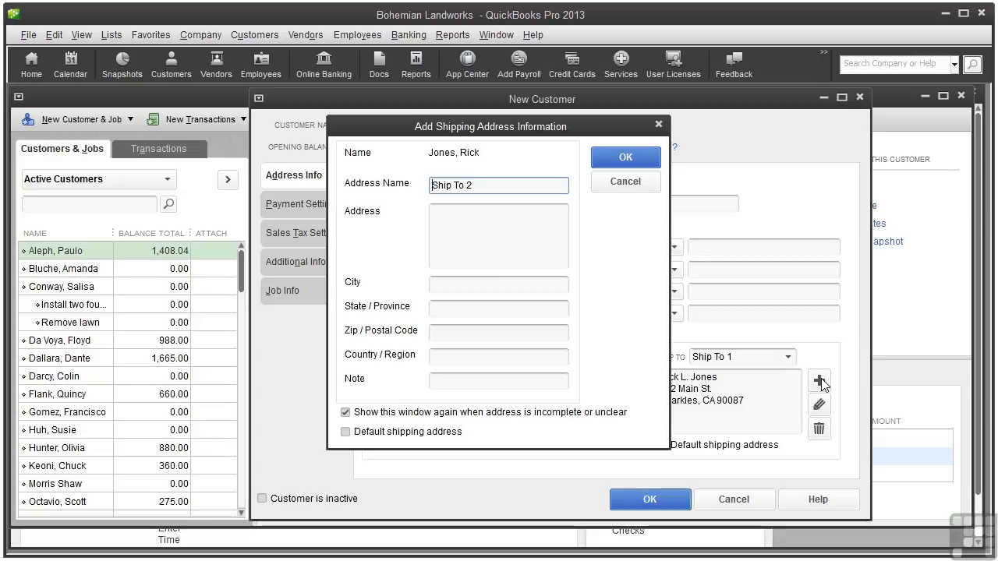
pyautogui.click(499, 185)
pyautogui.moveTo(499, 185); pyautogui.dragTo(422, 188)
pyautogui.write("Rick's PO Box")
# Fill in the second shipping address with the PO box, city, state and postal code, and save it
pyautogui.click(441, 218)
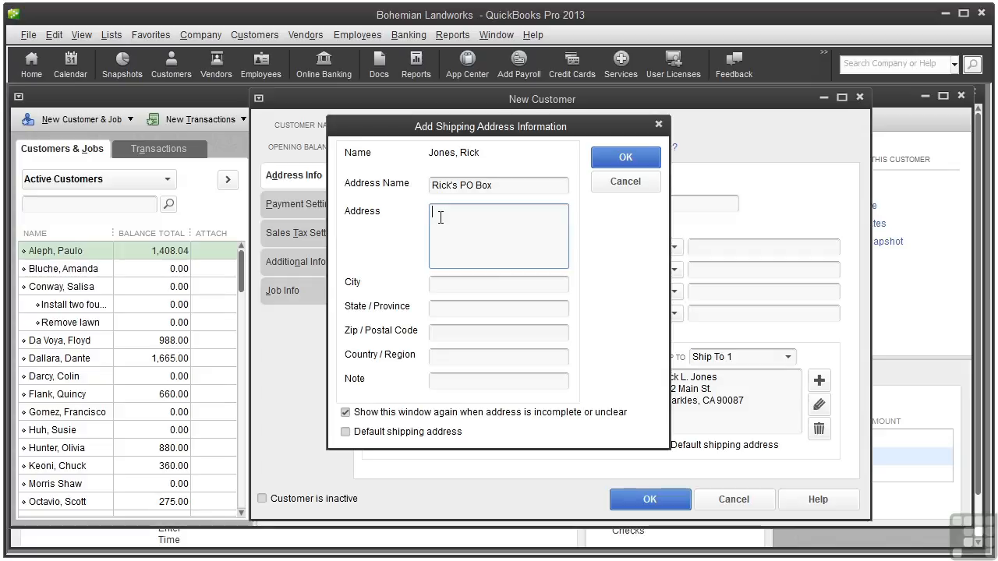
pyautogui.write('PO Box 222')
pyautogui.click(450, 283)
pyautogui.write('Sparkles')
pyautogui.click(444, 308)
pyautogui.write('CA')
pyautogui.press('Tab')
pyautogui.write('90087')
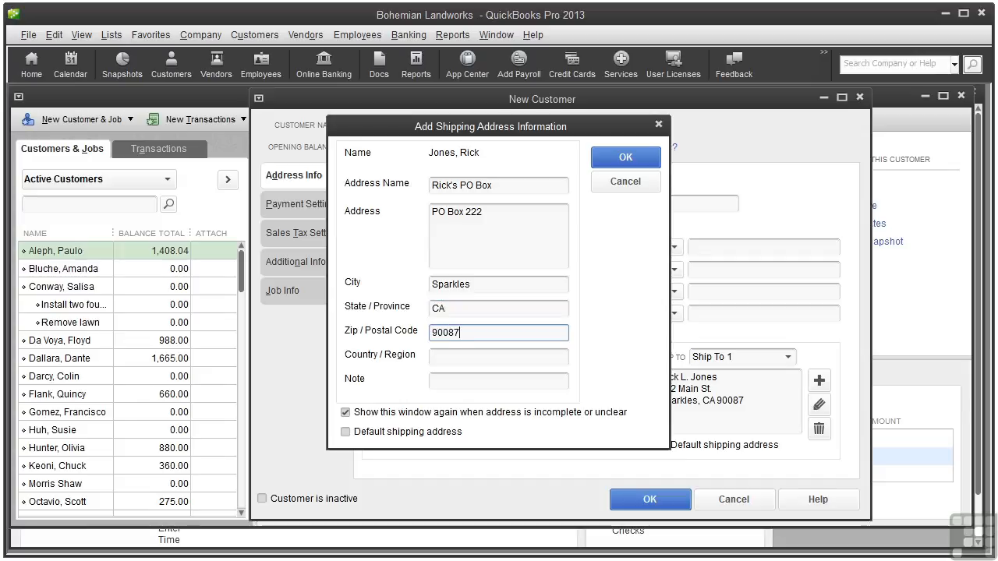
pyautogui.click(626, 159)
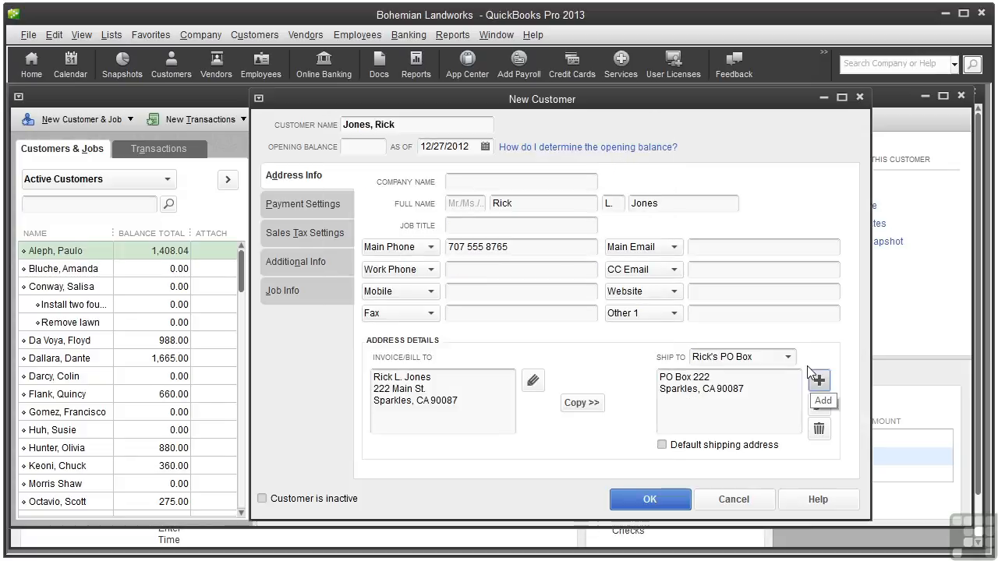
# Display the customer's Ship To 1 shipping address
pyautogui.click(789, 358)
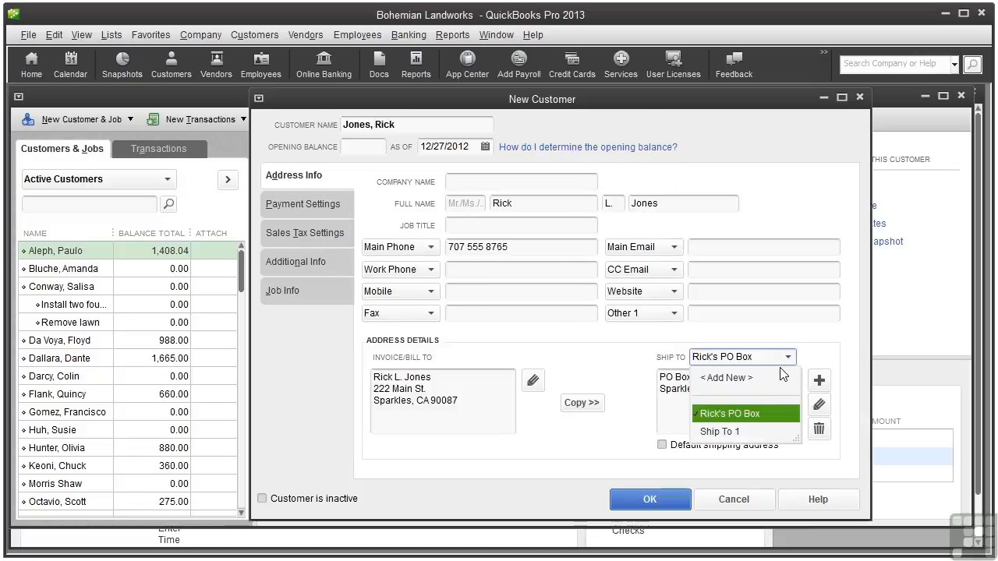
pyautogui.click(751, 433)
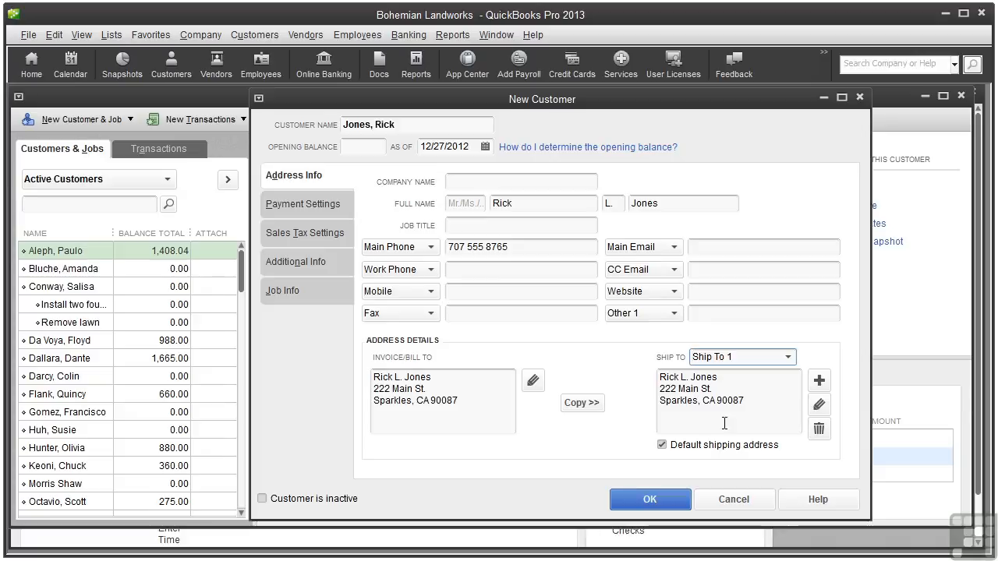
pyautogui.click(789, 357)
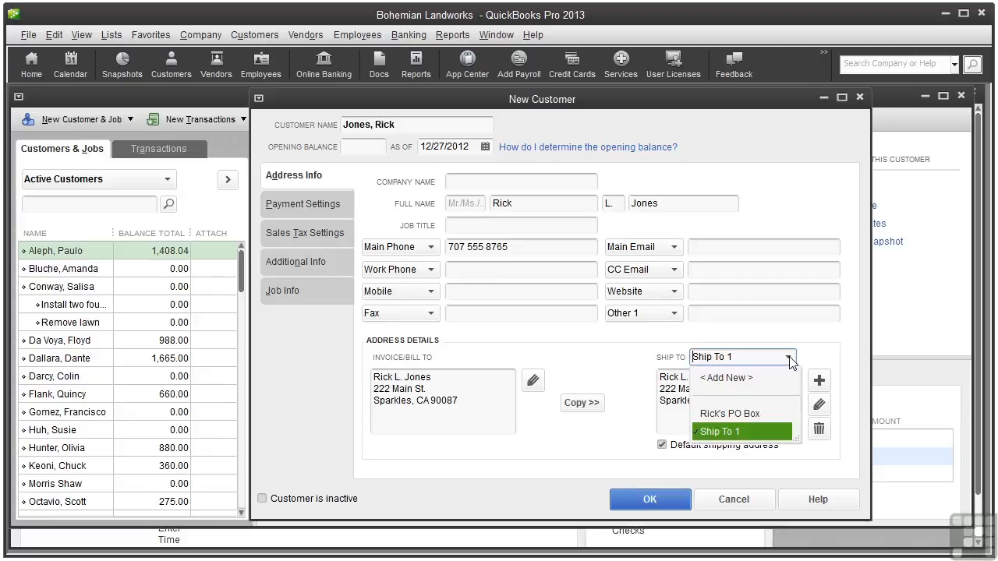
pyautogui.click(759, 432)
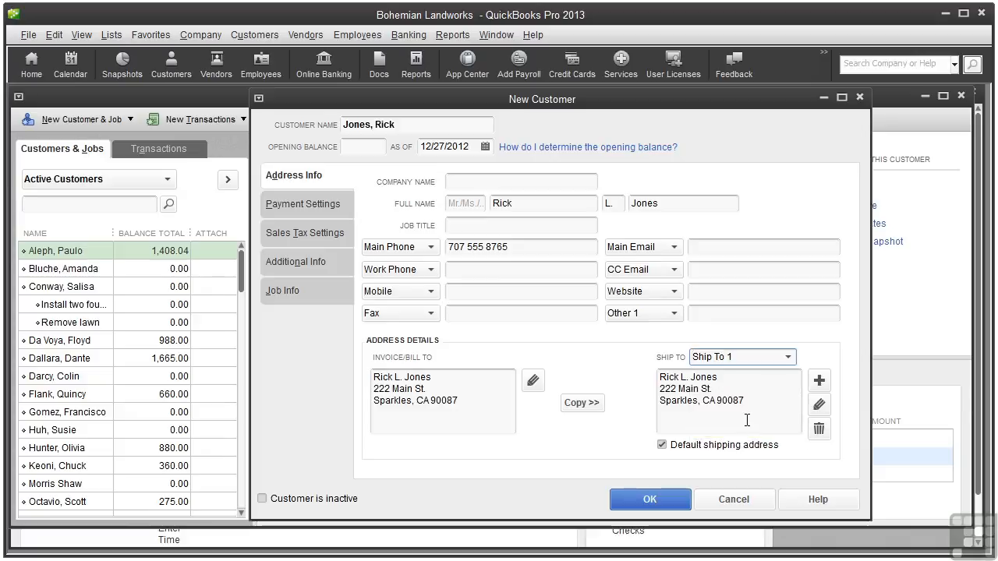
# Select the customer's PO box shipping address and make it the default shipping address
pyautogui.click(785, 359)
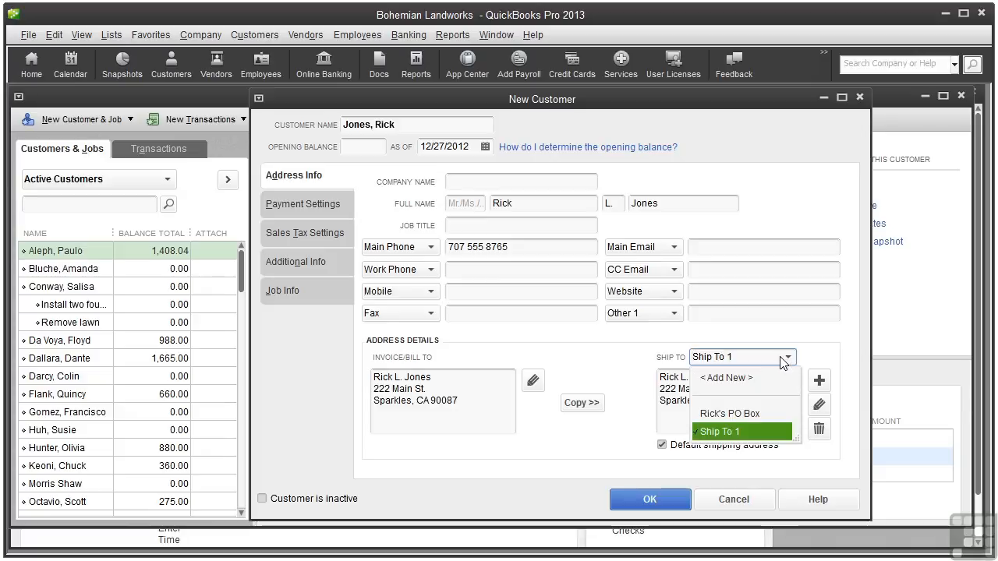
pyautogui.click(749, 414)
pyautogui.click(662, 447)
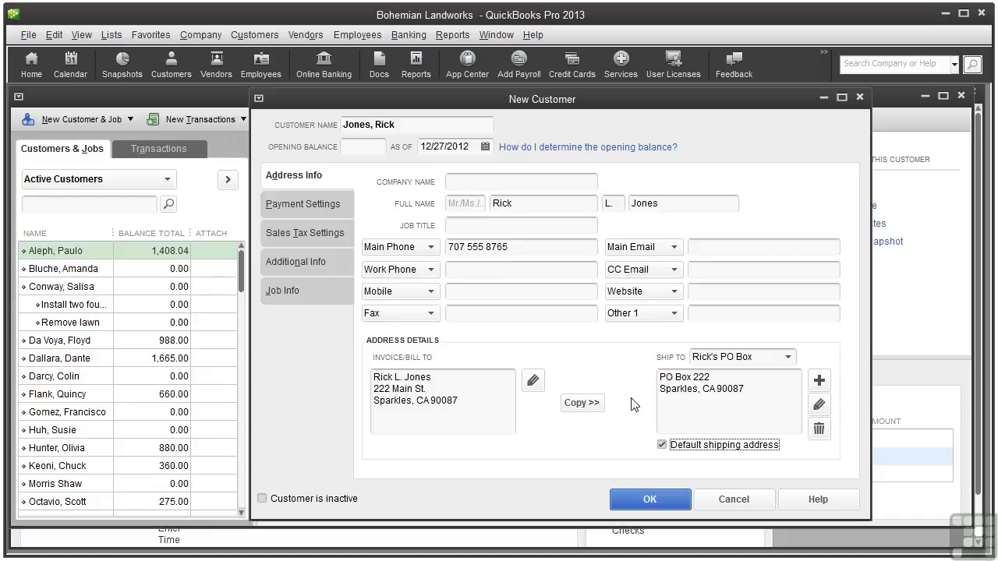
# In the customer's payment settings, set the credit limit to 2,000 and the payment terms to Due on receipt
pyautogui.click(305, 203)
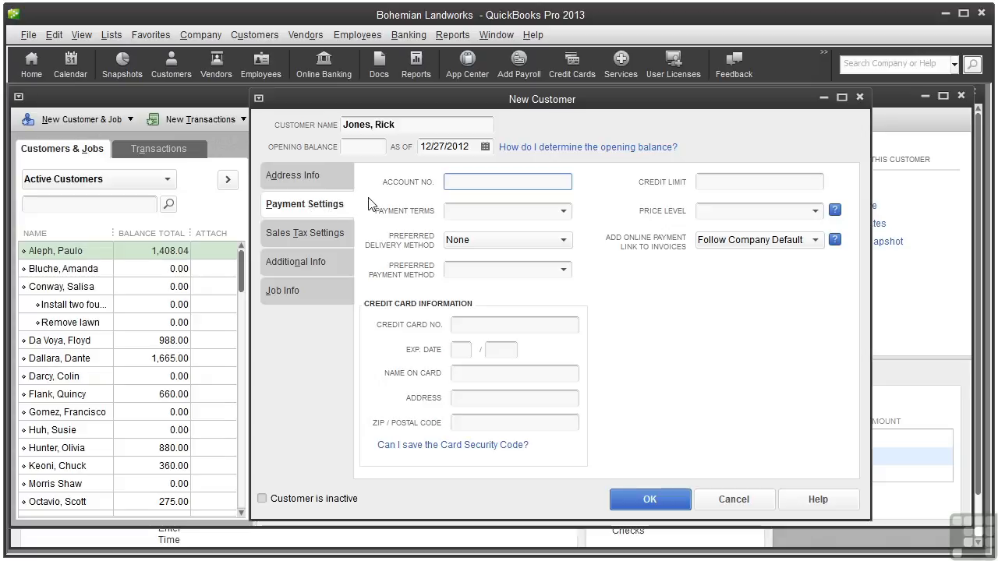
pyautogui.click(710, 184)
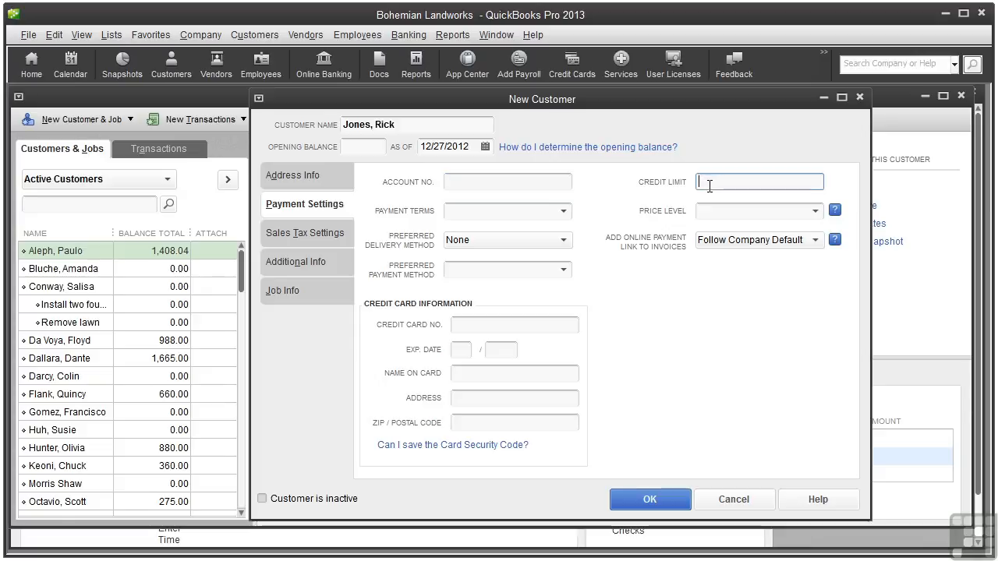
pyautogui.write('2,000')
pyautogui.press('Tab')
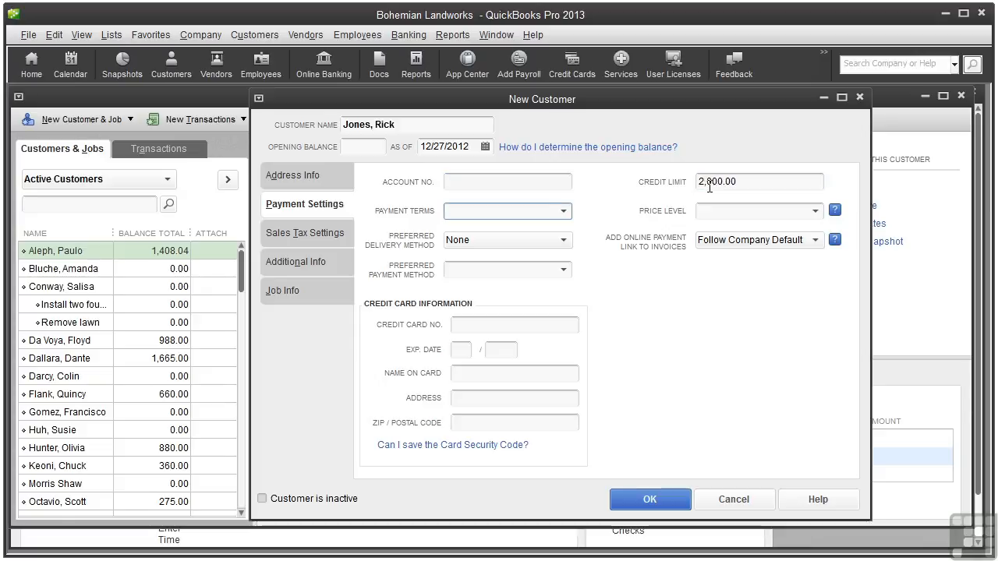
pyautogui.click(563, 211)
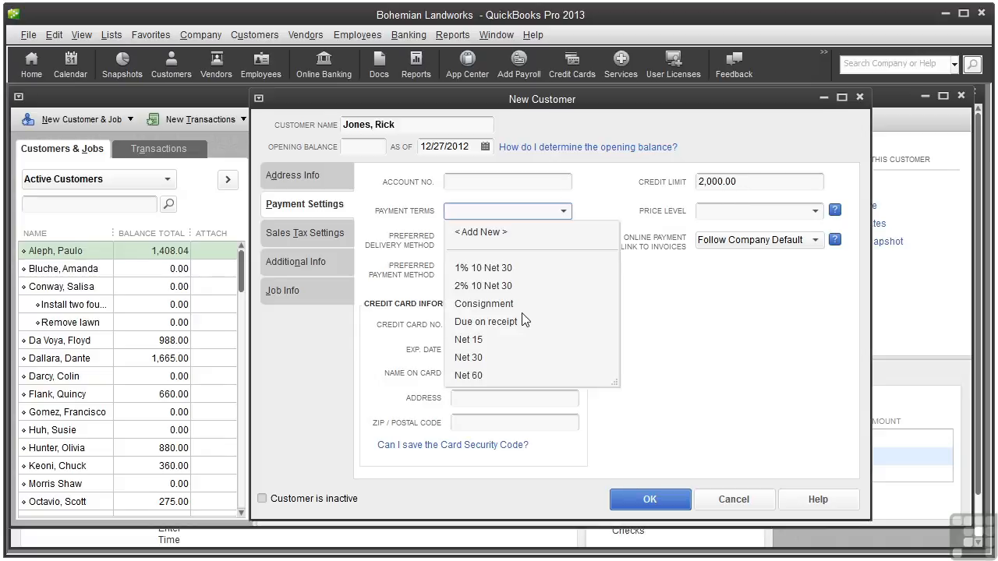
pyautogui.click(522, 322)
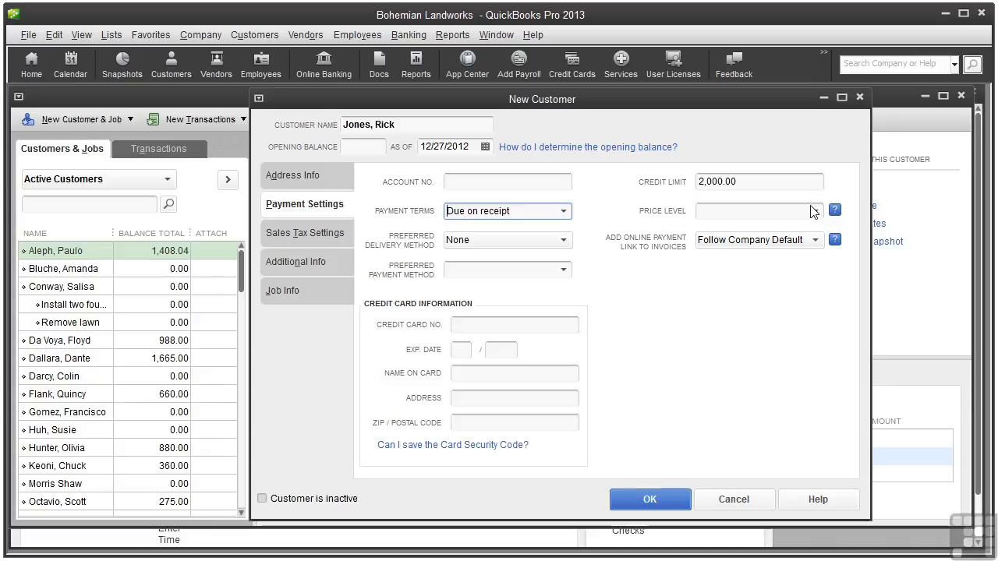
# Set the customer's preferred delivery method to None and the preferred payment method to Check
pyautogui.click(567, 242)
pyautogui.click(535, 238)
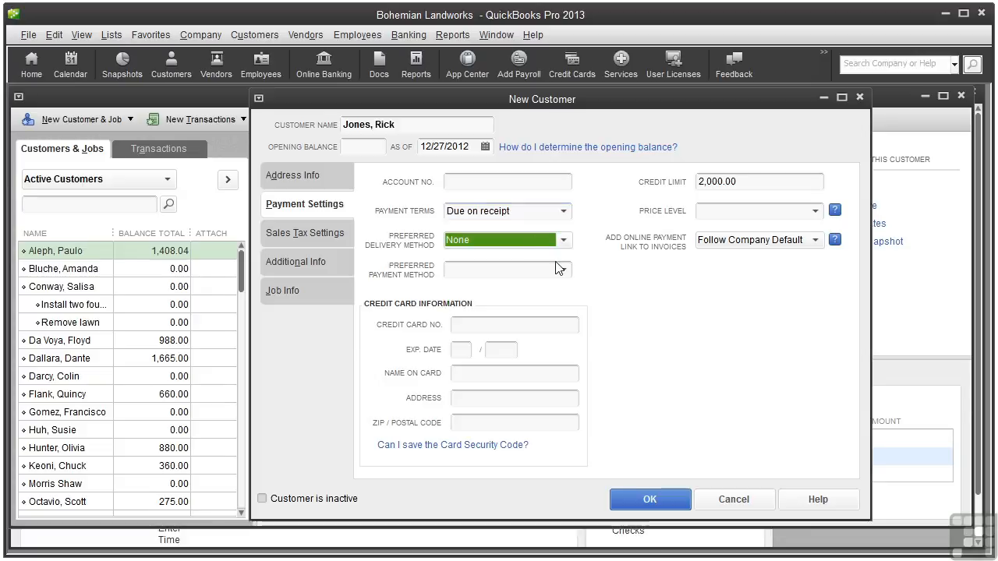
pyautogui.click(562, 271)
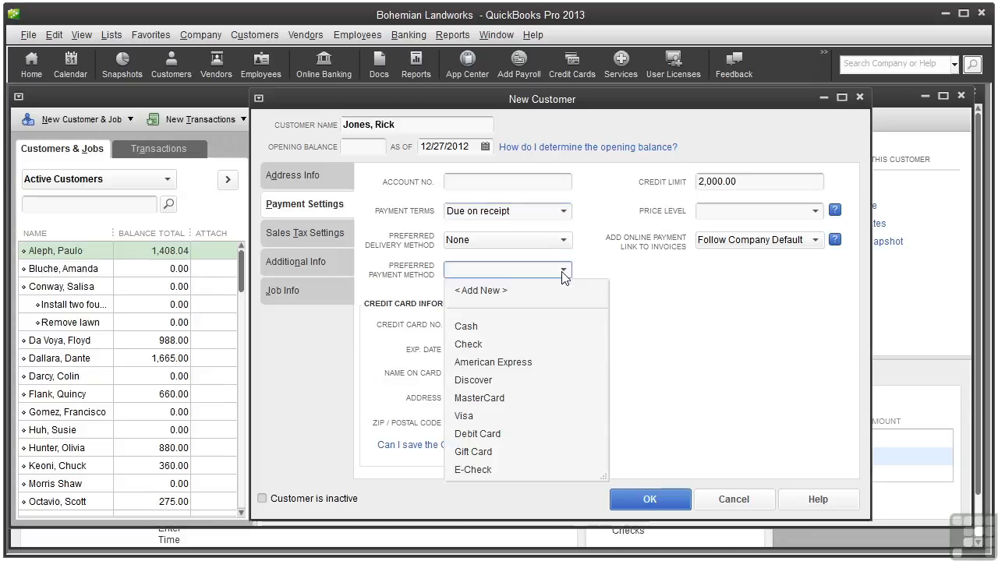
pyautogui.click(518, 345)
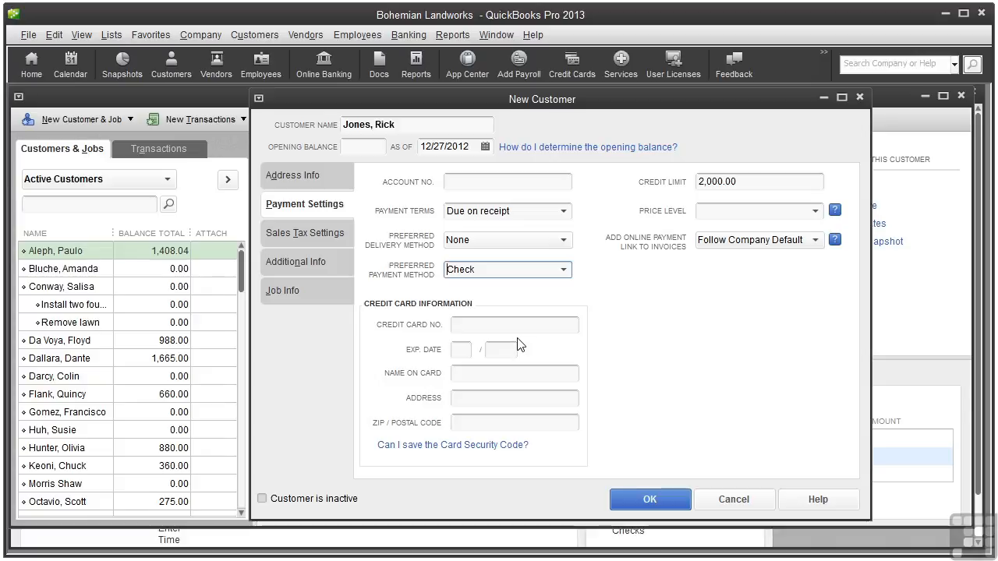
# In the customer's sales tax settings, set the tax code to Tax for taxable sales
pyautogui.click(304, 232)
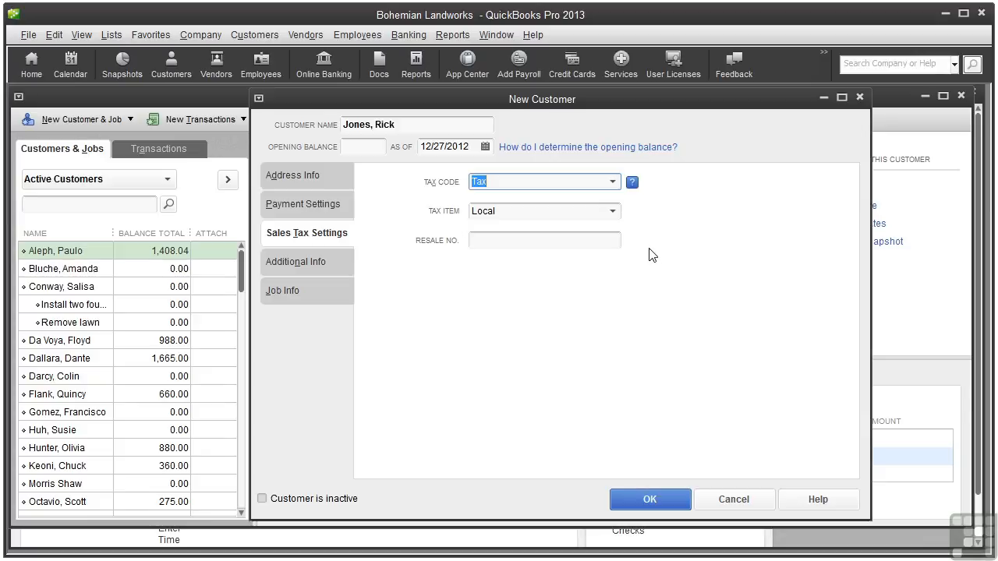
pyautogui.click(612, 183)
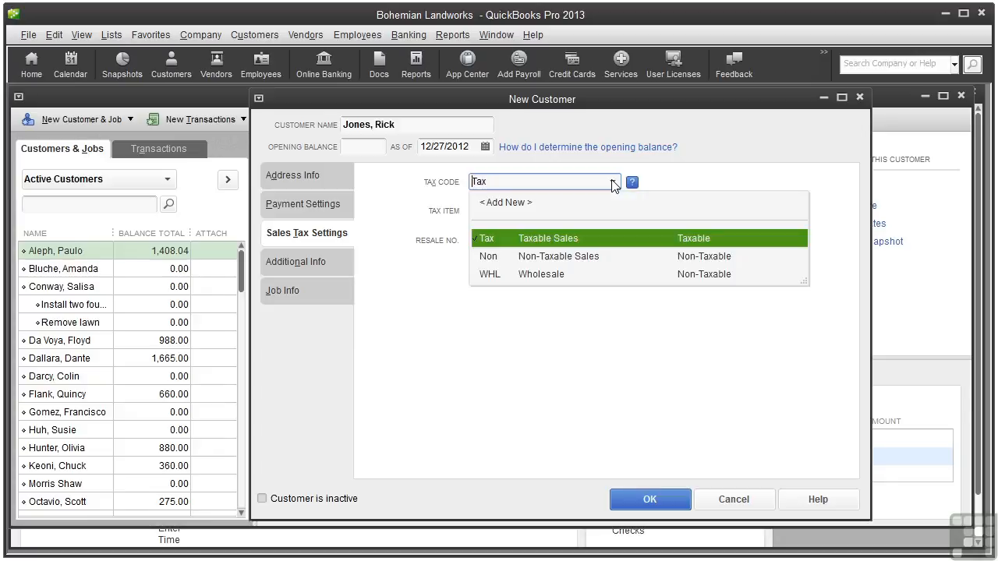
pyautogui.click(569, 236)
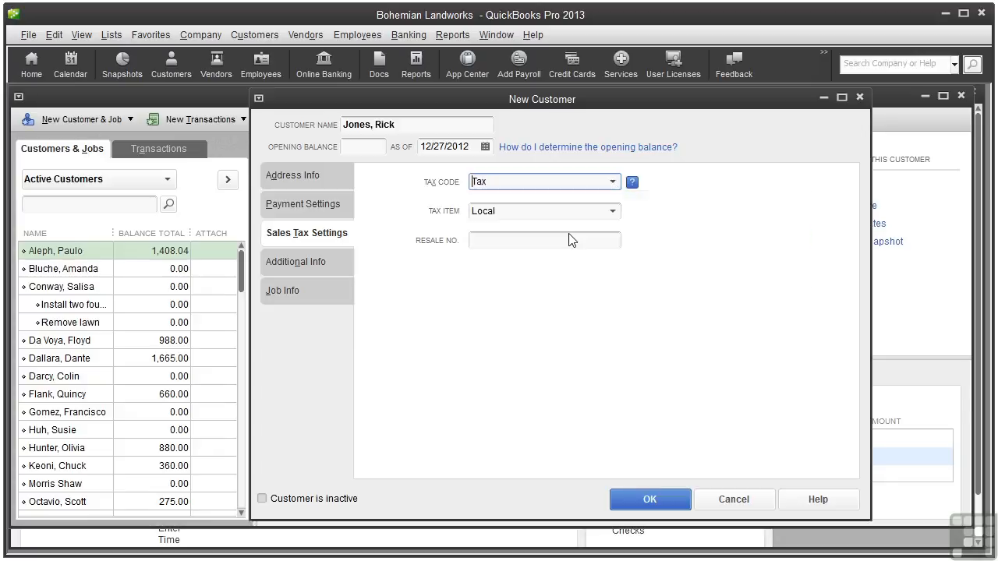
# Set the customer's tax item to State sales tax and the customer type to Web search under Residential
pyautogui.click(614, 212)
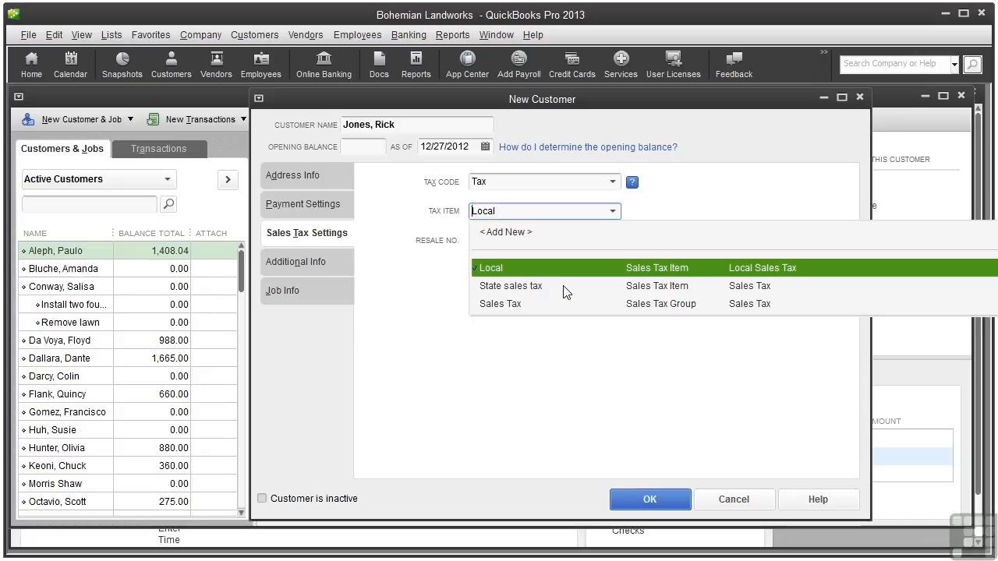
pyautogui.click(569, 288)
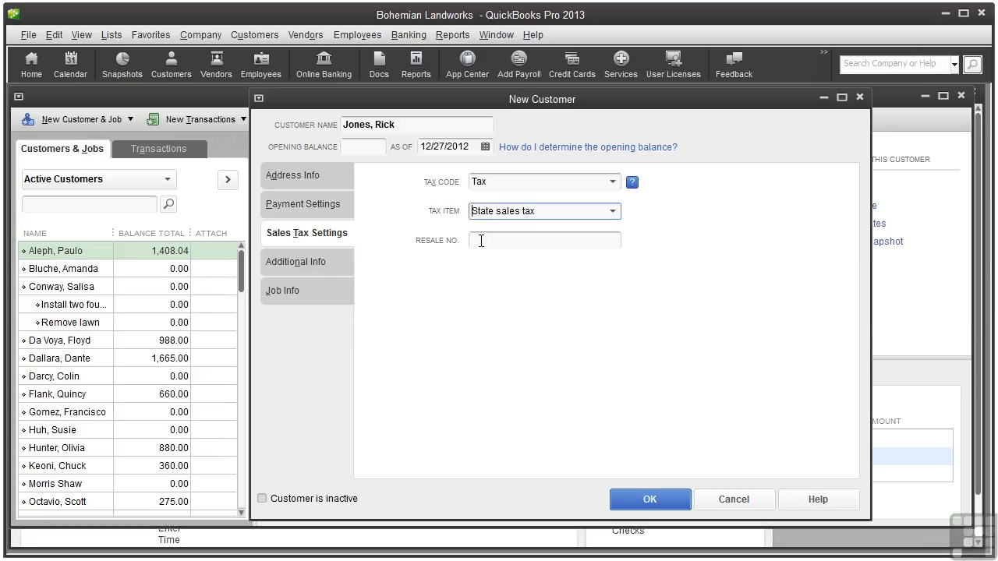
pyautogui.click(292, 264)
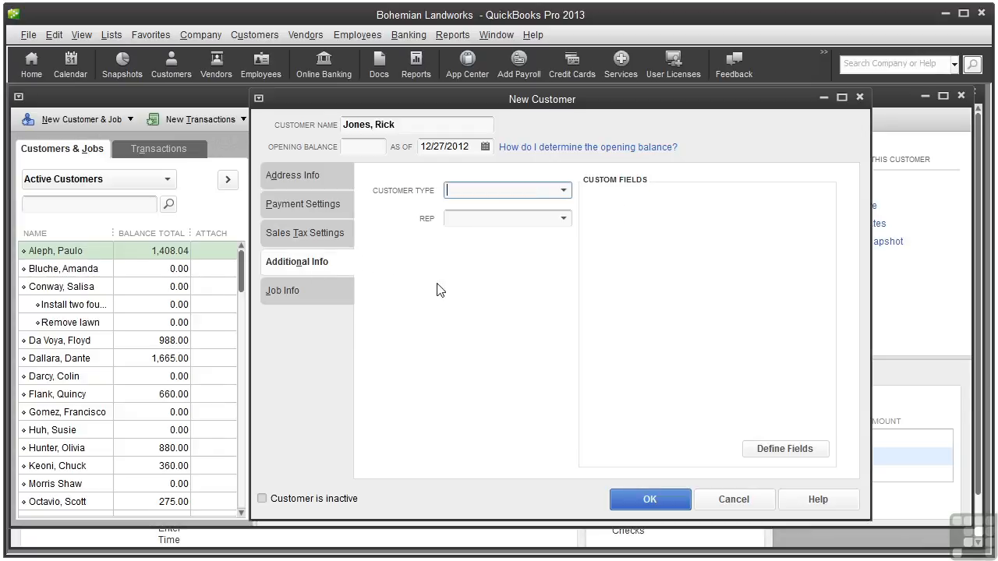
pyautogui.click(565, 192)
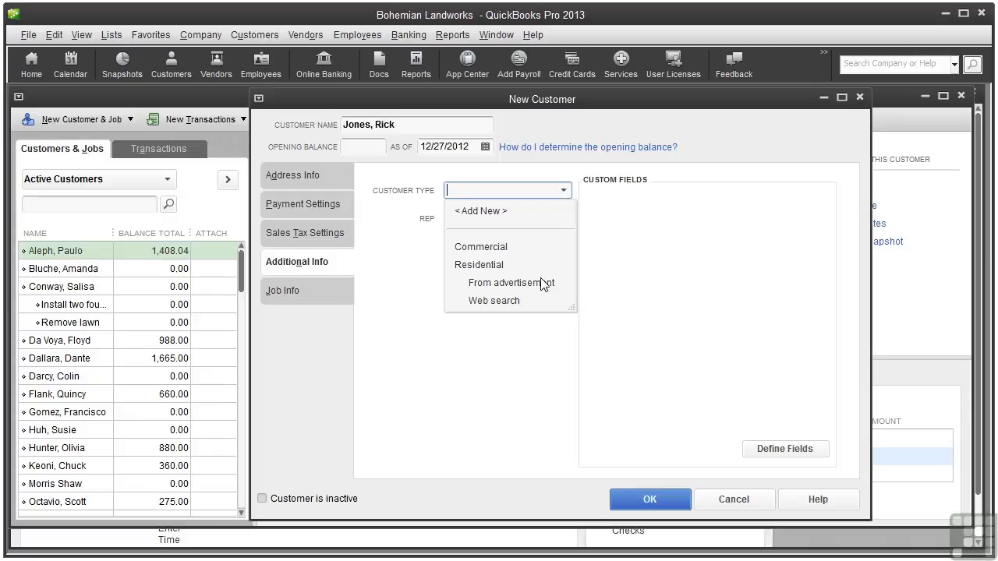
pyautogui.click(507, 303)
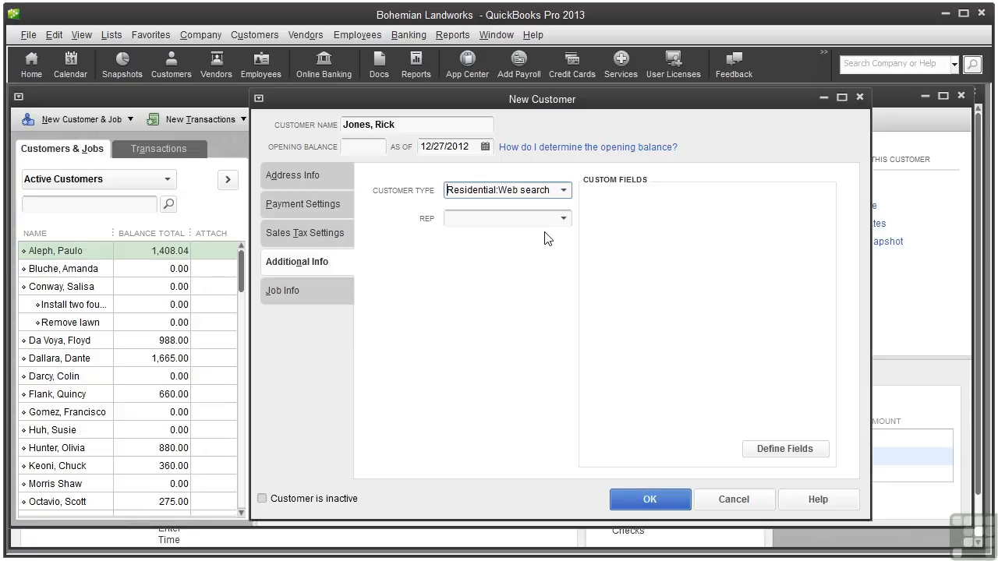
# Define a custom field labelled Birthdate for customers and fill in the customer's date of birth
pyautogui.click(769, 456)
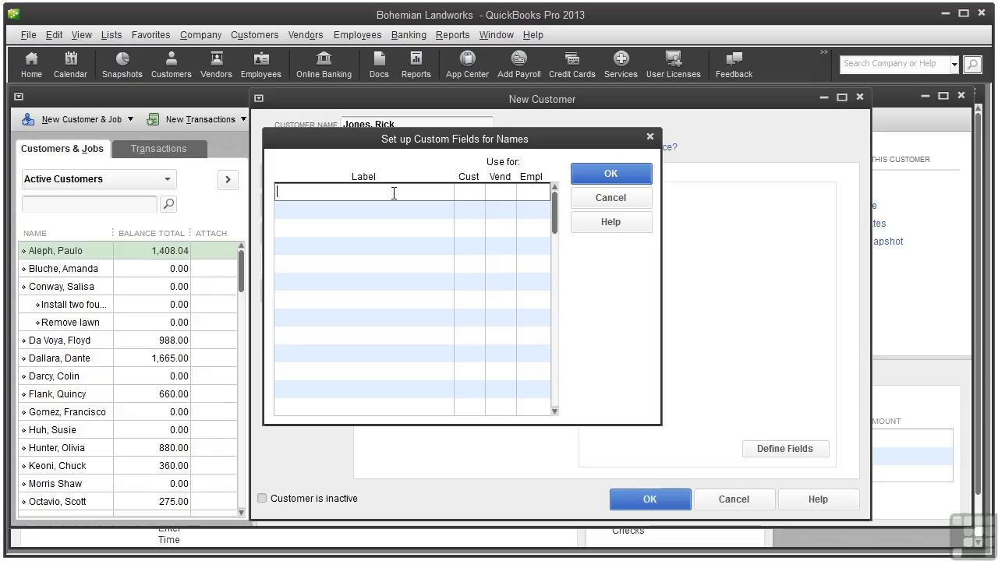
pyautogui.write('Birthdate')
pyautogui.click(466, 192)
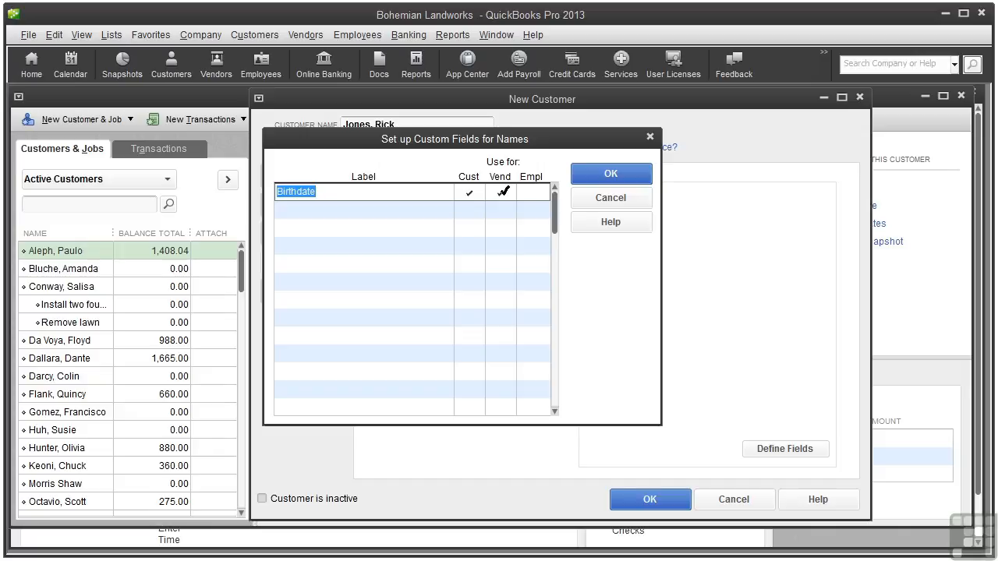
pyautogui.click(597, 172)
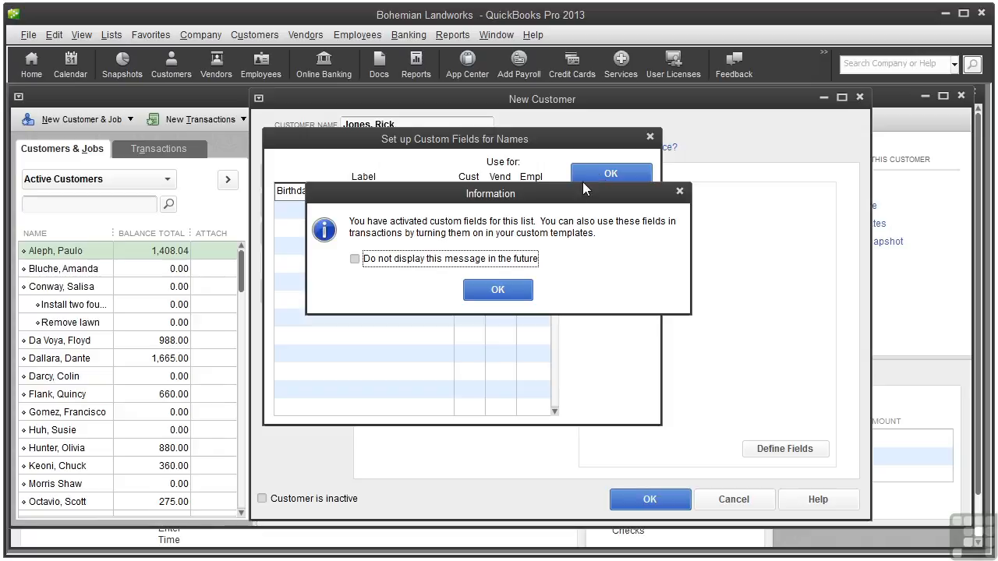
pyautogui.click(499, 290)
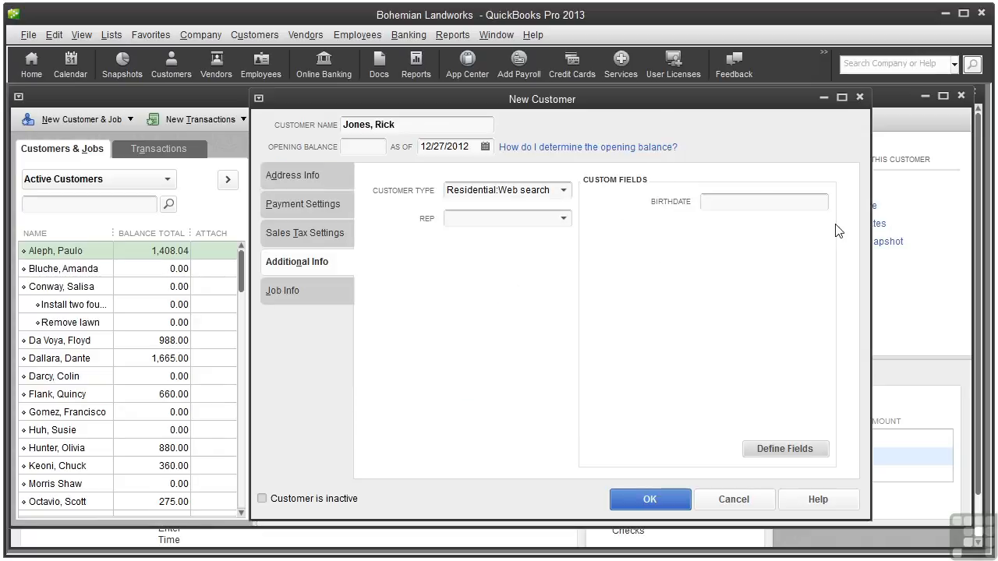
pyautogui.click(750, 202)
pyautogui.write('08/13')
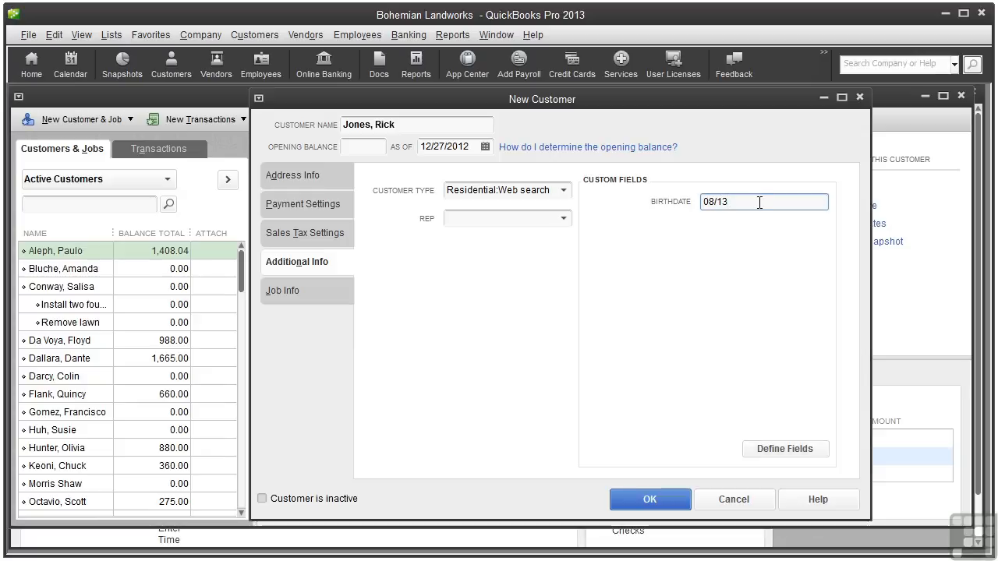
# In the customer's job info, enter the description "Install drip irrigation", job type Residential and job status In progress
pyautogui.click(281, 294)
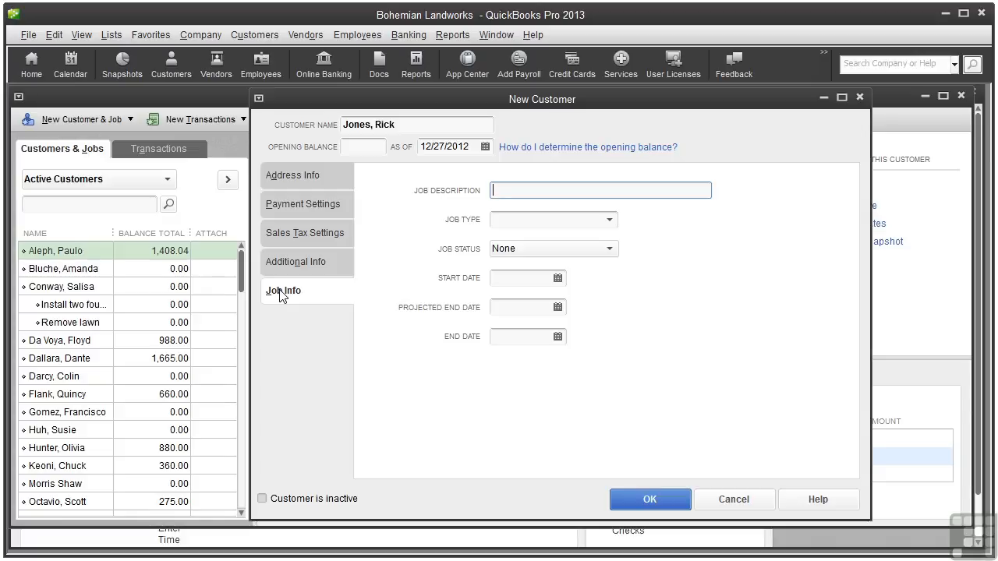
pyautogui.write('Install drip irrigation')
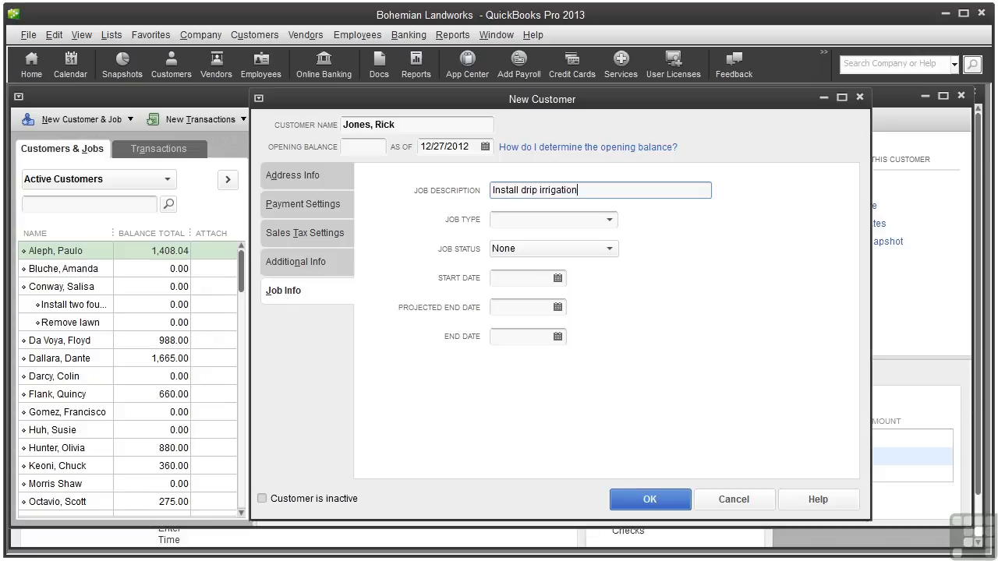
pyautogui.click(612, 222)
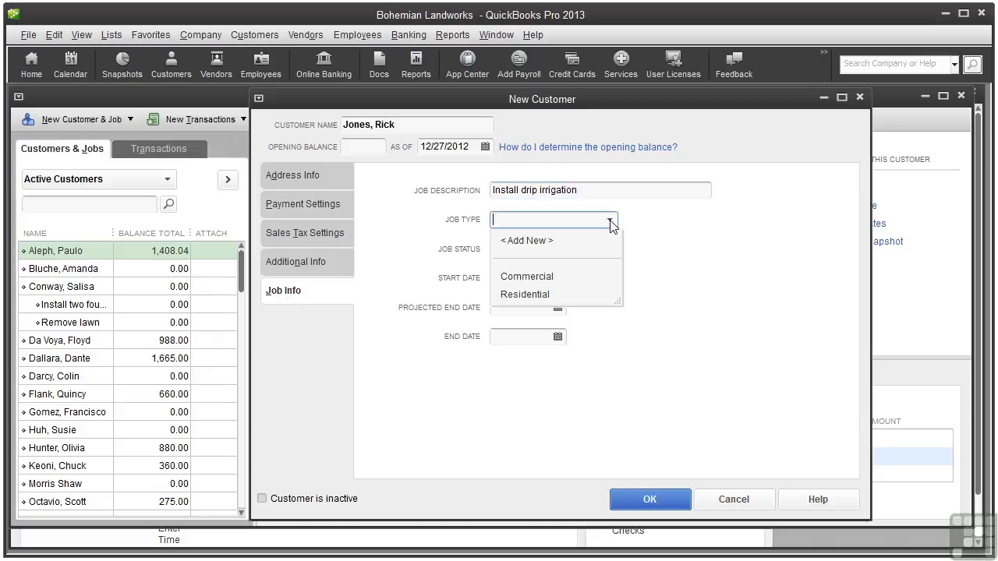
pyautogui.click(575, 295)
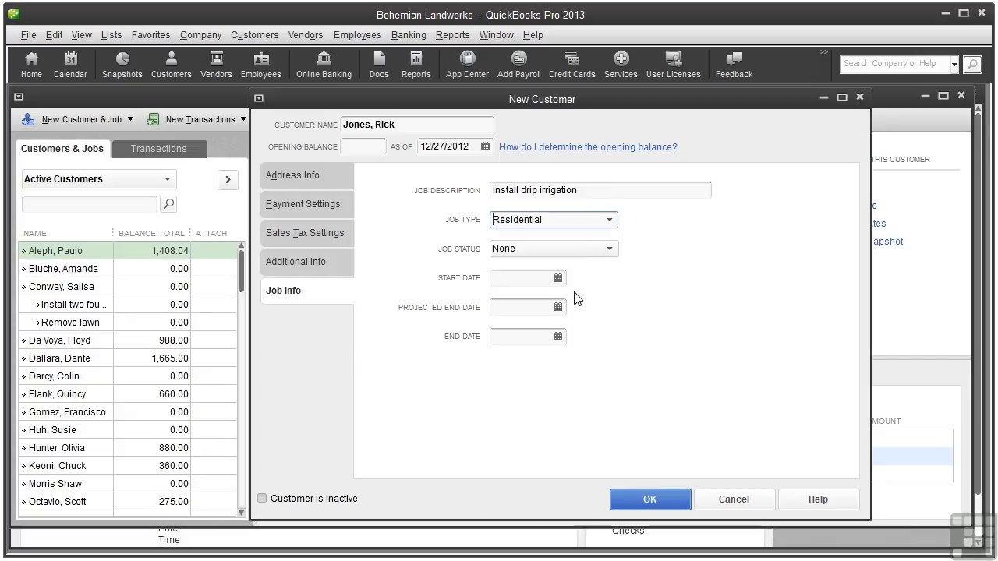
pyautogui.click(609, 249)
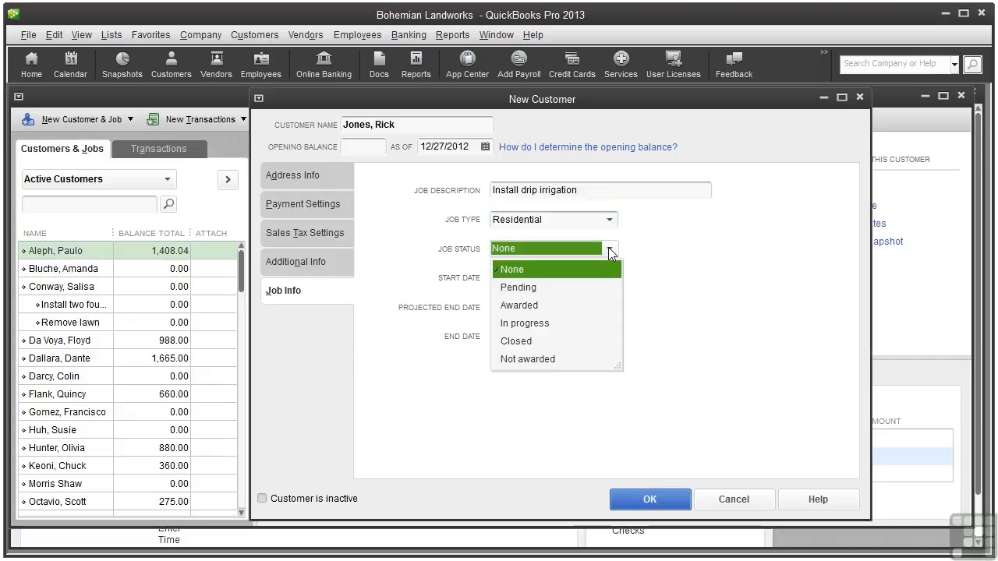
pyautogui.click(566, 324)
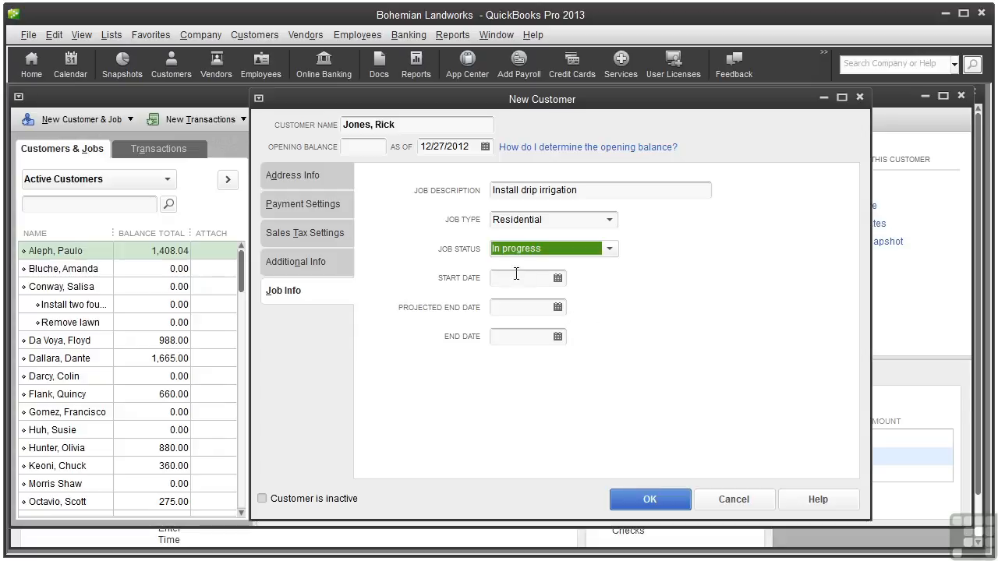
# Set the job's start date to 03/14/2013
pyautogui.click(558, 280)
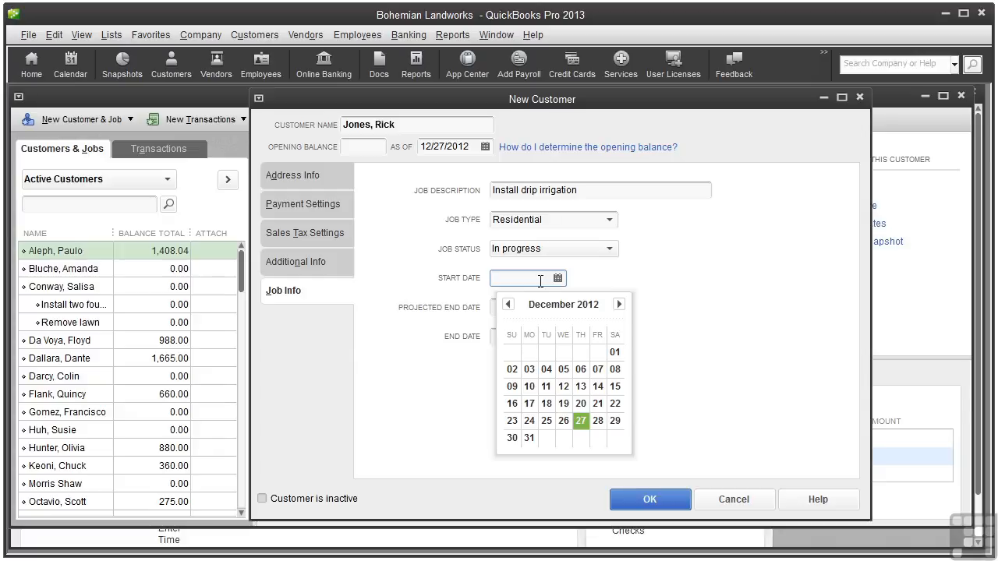
pyautogui.click(619, 304)
pyautogui.click(619, 304)
pyautogui.click(619, 304)
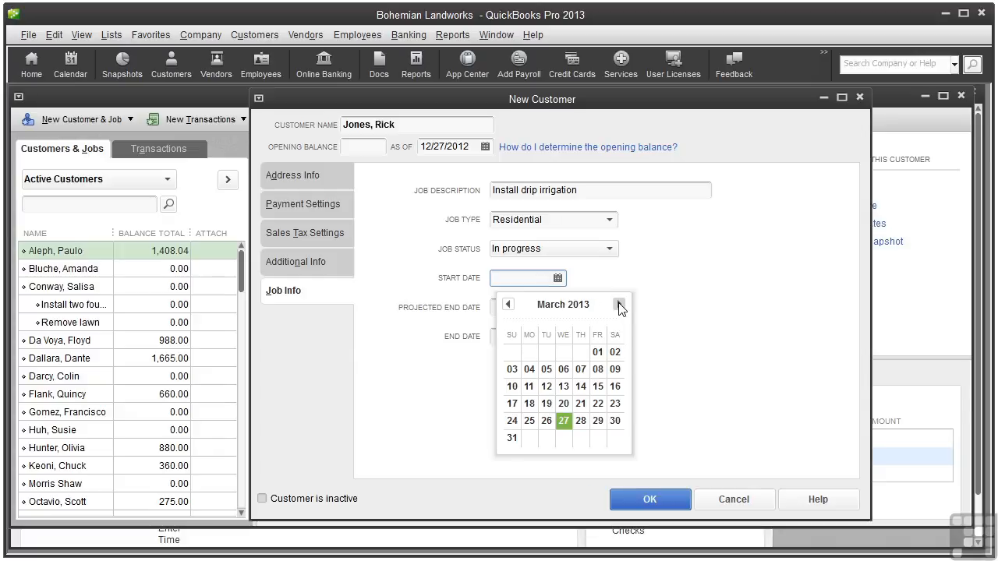
pyautogui.click(580, 387)
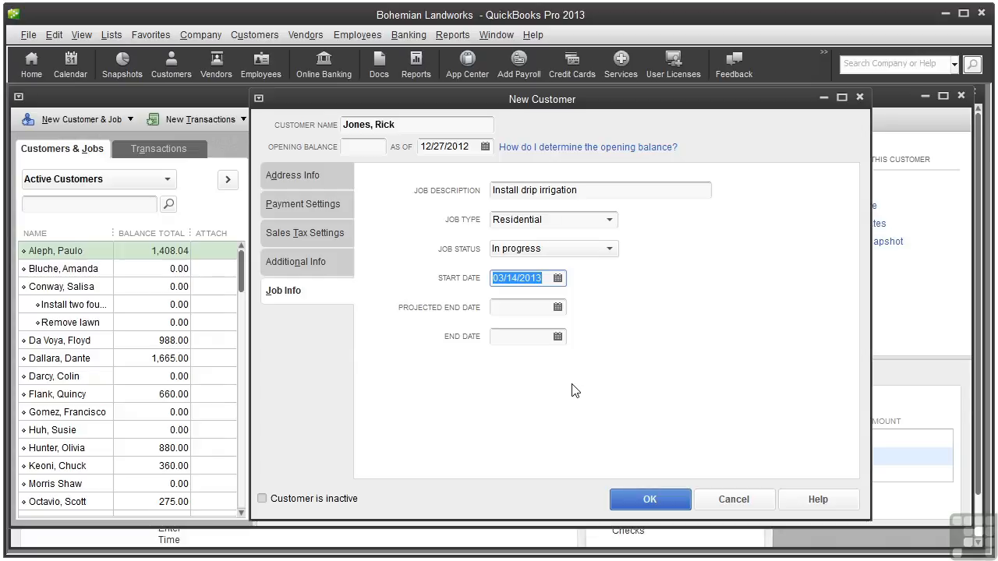
# Set the job's projected end date to 03/16/2013 and save the new customer
pyautogui.click(558, 308)
pyautogui.click(619, 333)
pyautogui.click(619, 333)
pyautogui.click(619, 332)
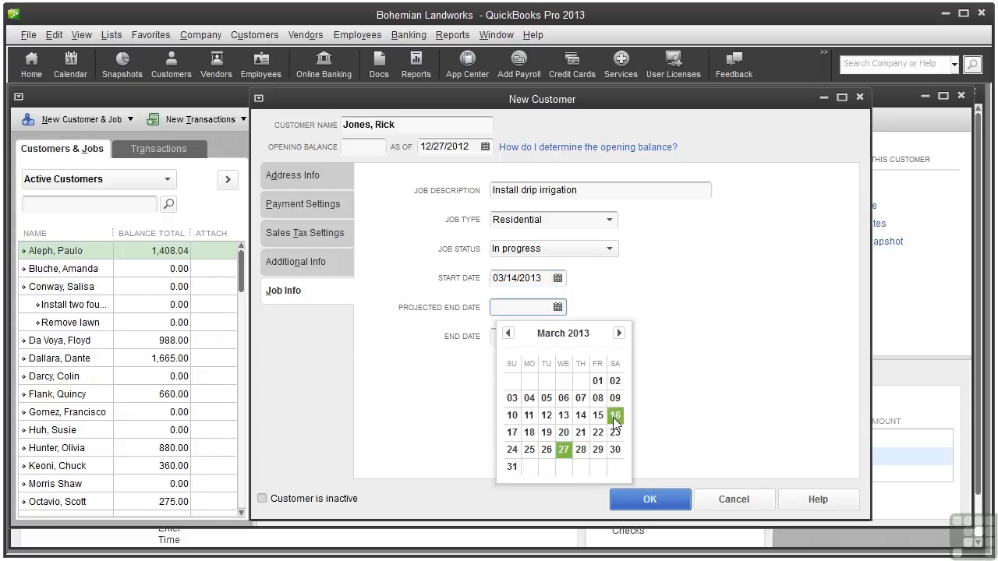
pyautogui.click(615, 415)
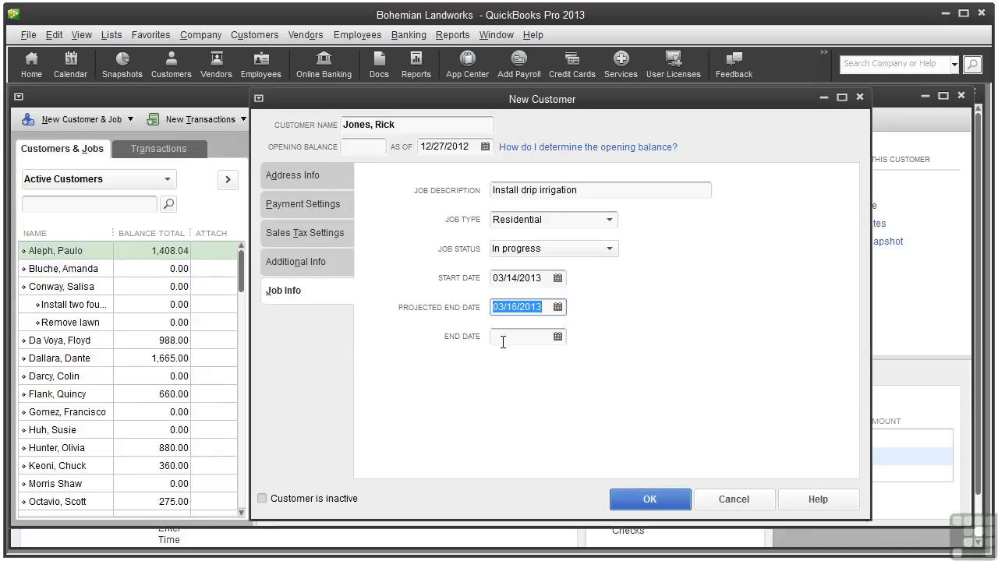
pyautogui.click(648, 499)
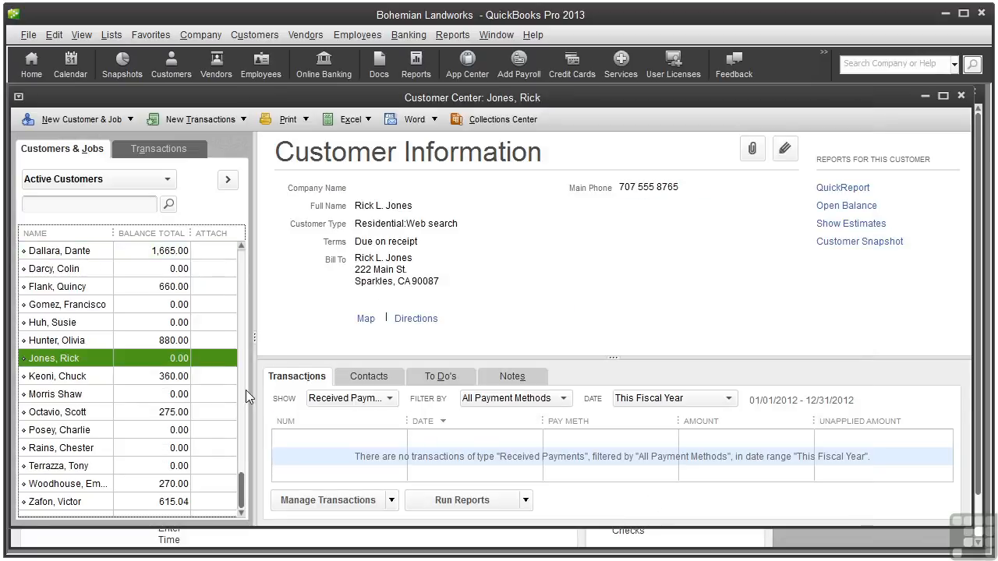
# Reopen the new customer's record for editing and set the job's end date to 03/16/2013
pyautogui.doubleClick(90, 357)
pyautogui.click(282, 292)
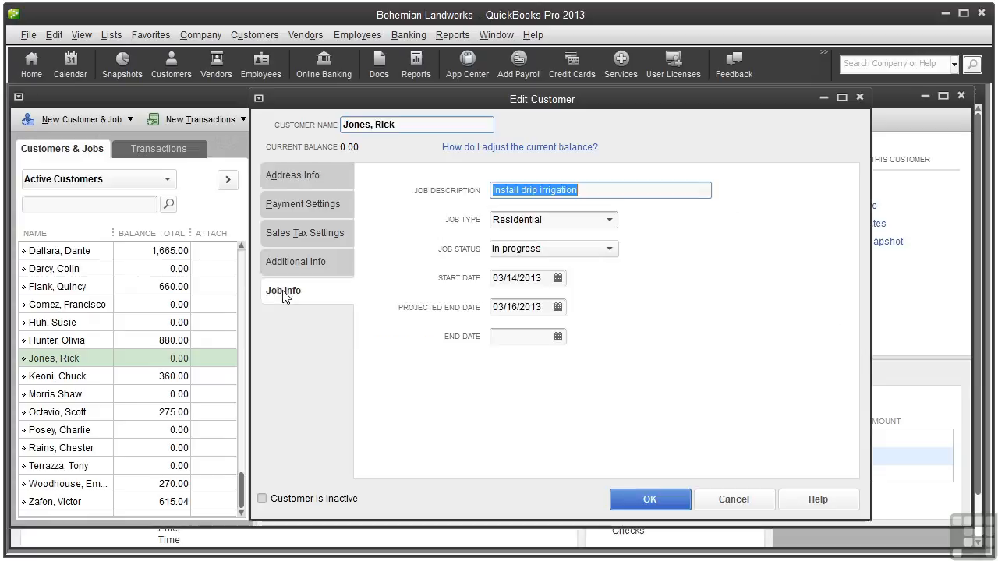
pyautogui.click(557, 339)
pyautogui.click(619, 363)
pyautogui.click(619, 363)
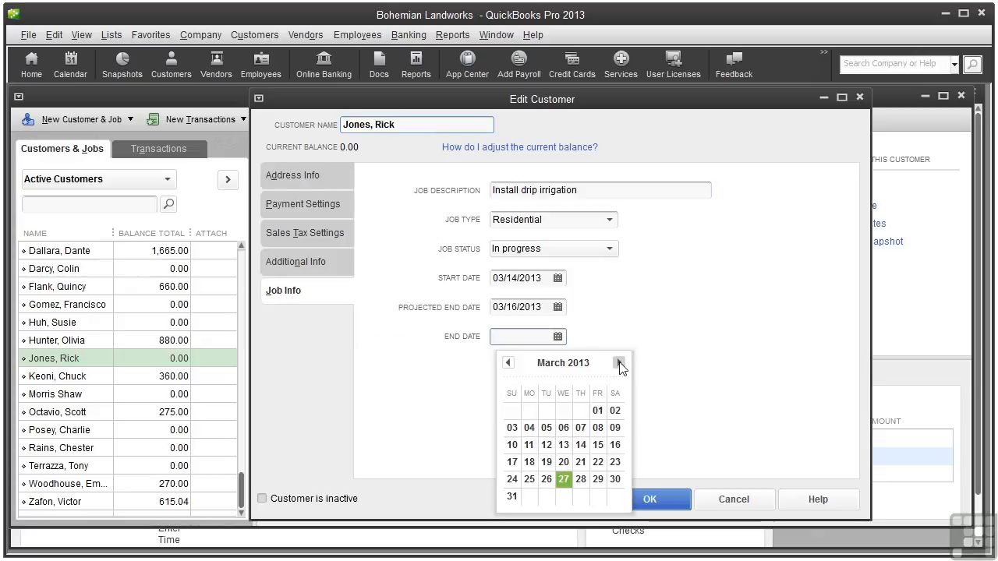
pyautogui.click(616, 445)
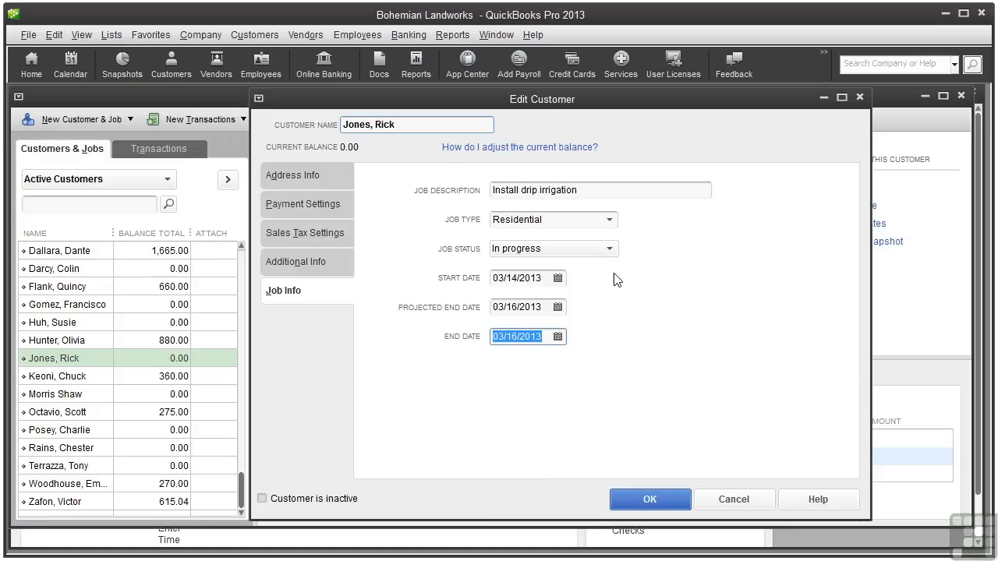
# Change the job status to Closed and save the customer record
pyautogui.click(611, 249)
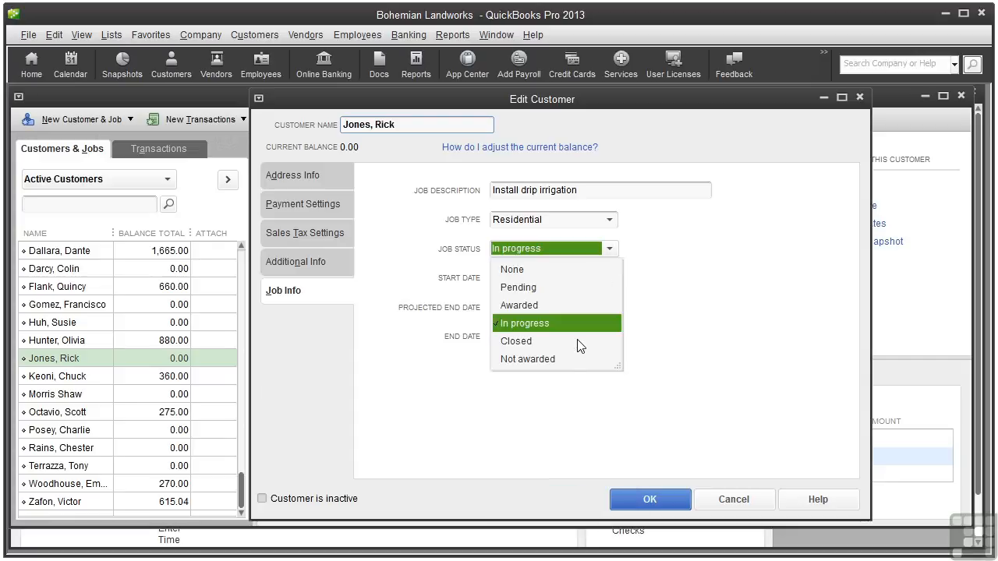
pyautogui.click(516, 341)
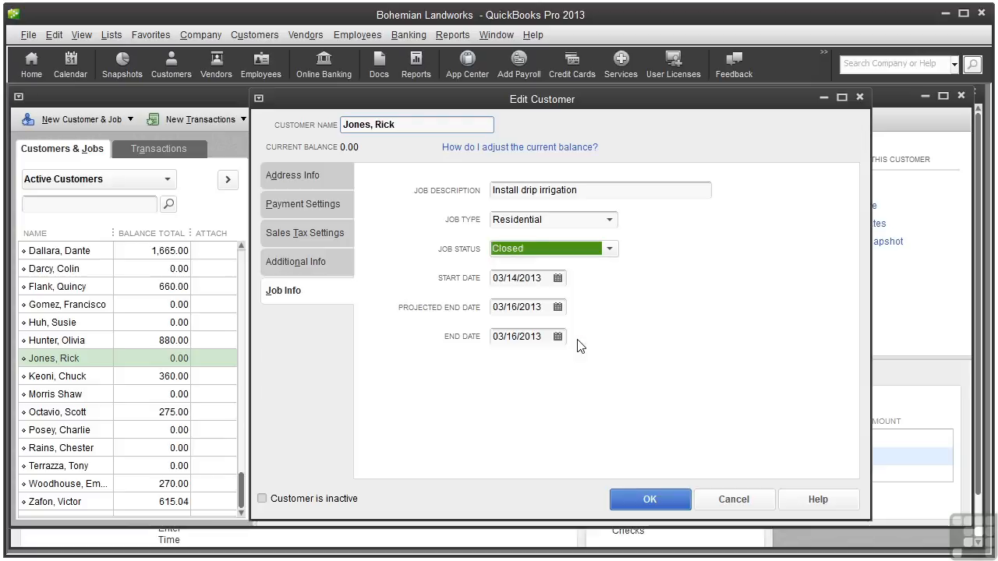
pyautogui.click(638, 501)
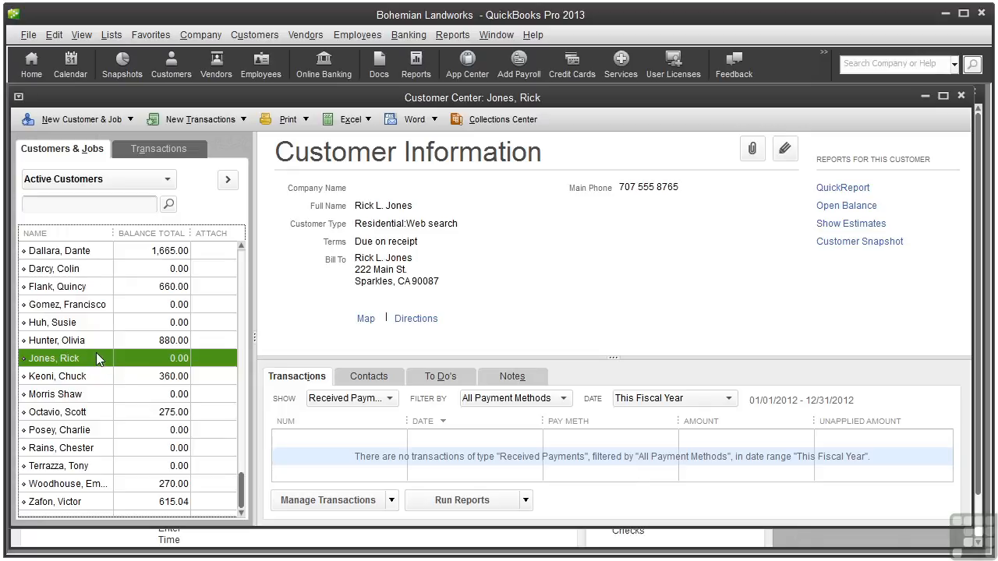
# Add another job for the customer, accepting the move of the existing job information, and name it "Install fountain"
pyautogui.click(130, 119)
pyautogui.click(62, 155)
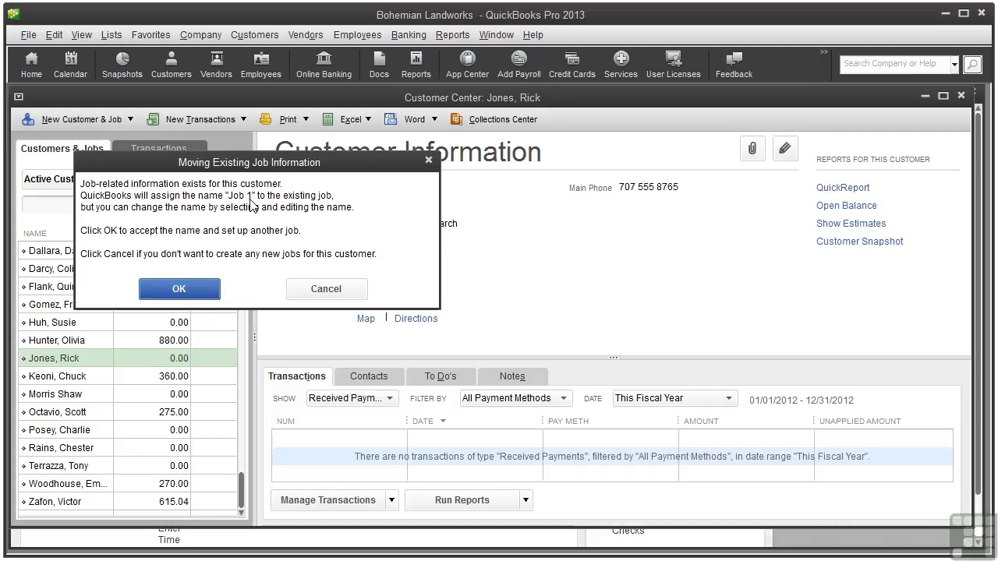
pyautogui.click(177, 291)
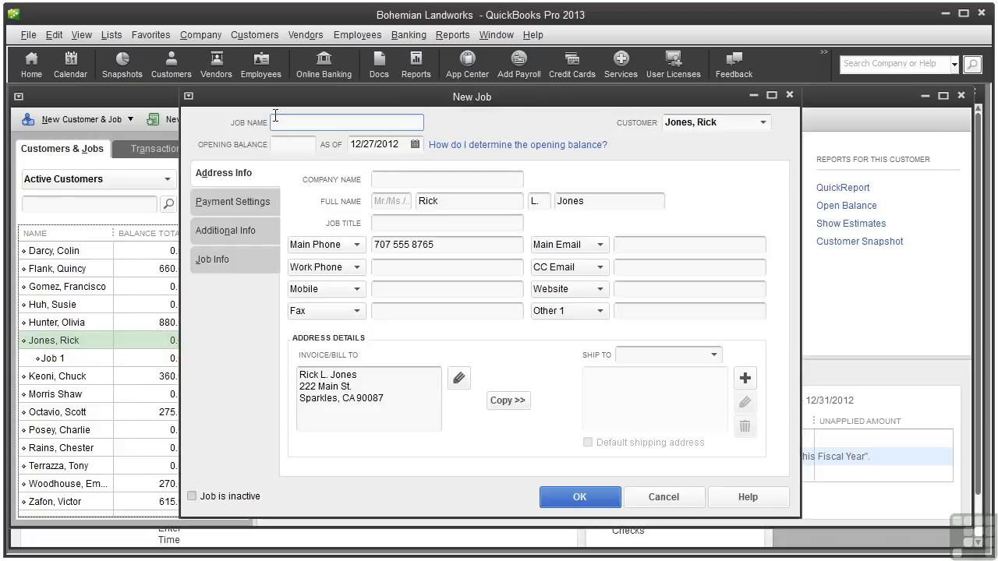
pyautogui.write('Install fountain')
# Enter "Install fountain" as the new job's description, set its status to Pending and save the job
pyautogui.click(212, 258)
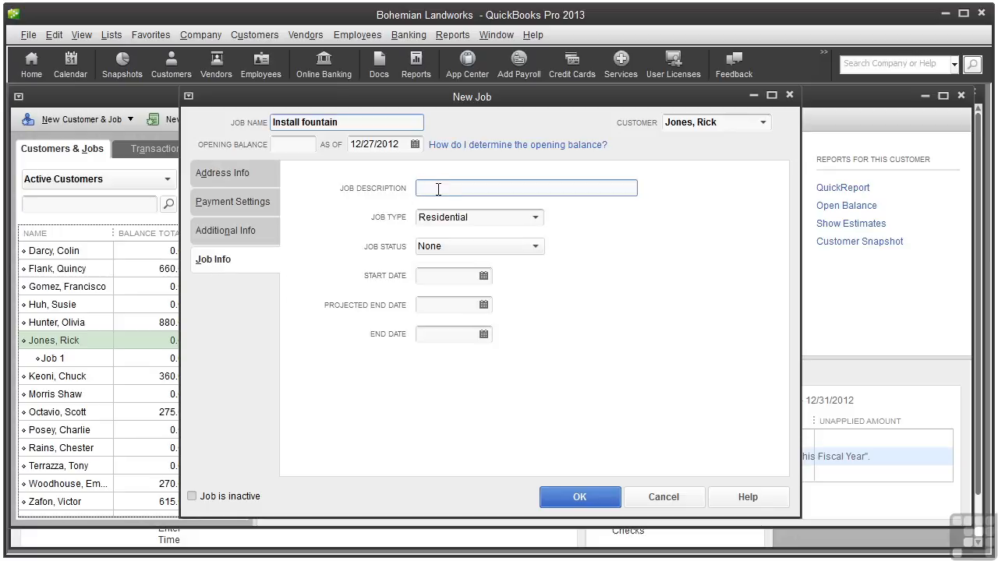
pyautogui.write('Install fountain')
pyautogui.click(536, 248)
pyautogui.click(454, 286)
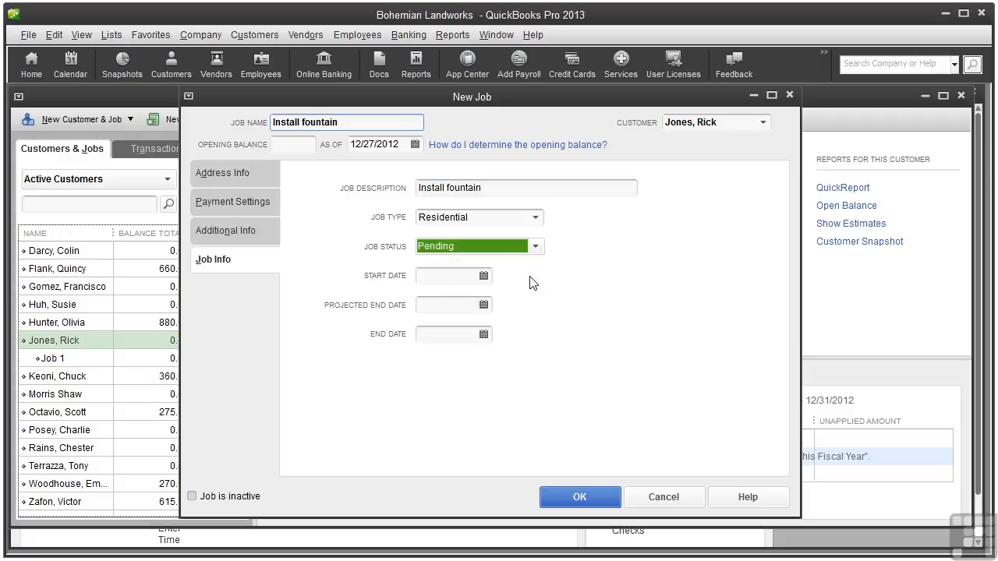
pyautogui.click(579, 499)
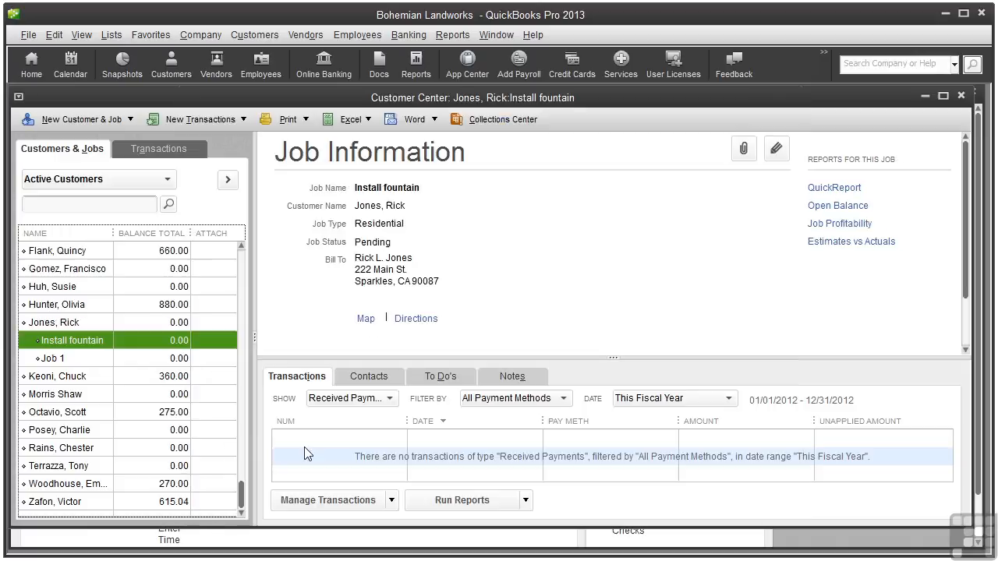
# Rename the customer's Job 1 as "Install drip irrigation" and save it
pyautogui.click(63, 322)
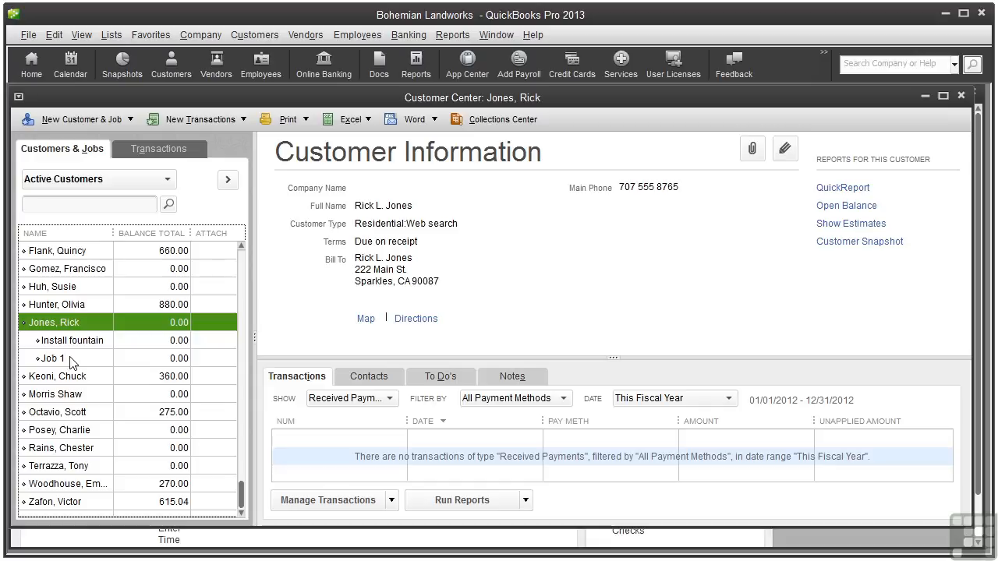
pyautogui.doubleClick(73, 359)
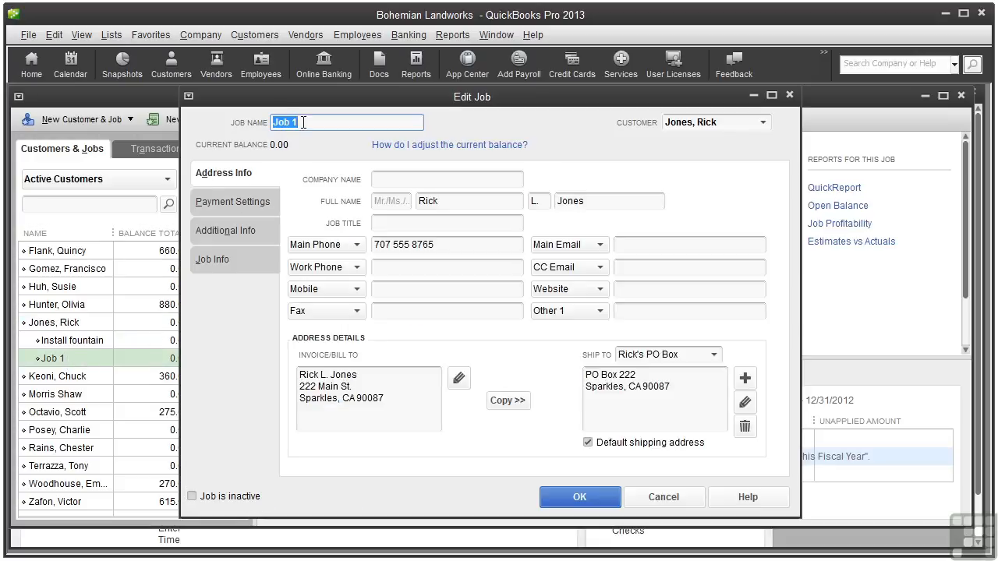
pyautogui.write('Ins')
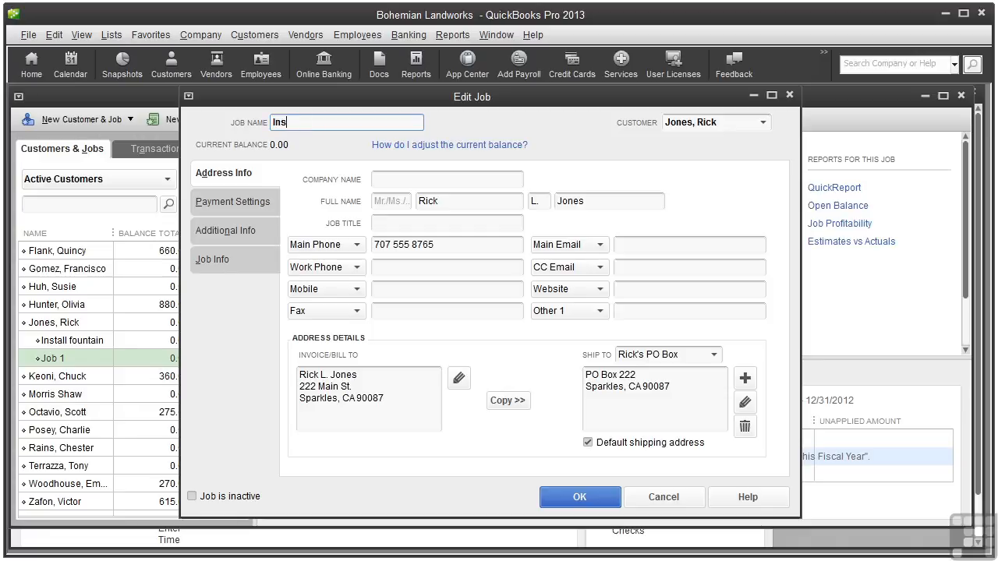
pyautogui.write('tall drip irrigation')
pyautogui.click(575, 499)
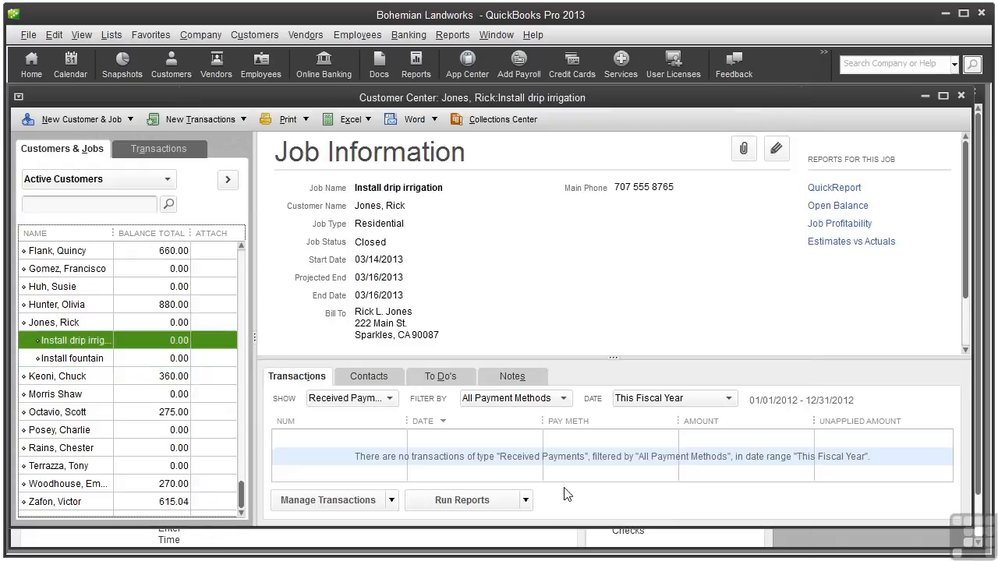